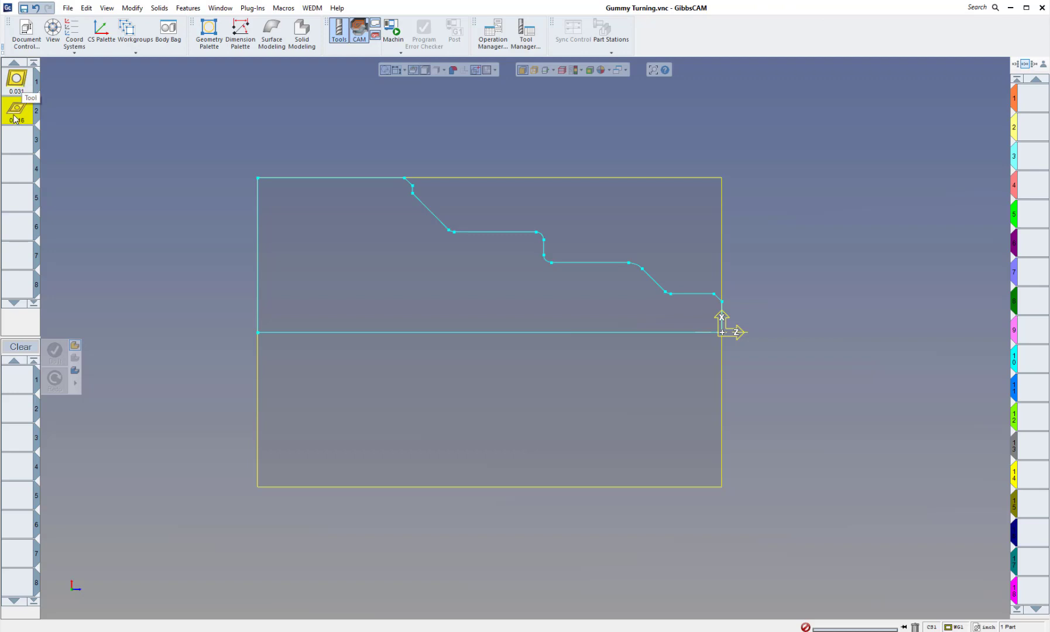
Create a Rough process using the 0.031 bulk turn rough tool (cut depth 0.1).
click(15, 382)
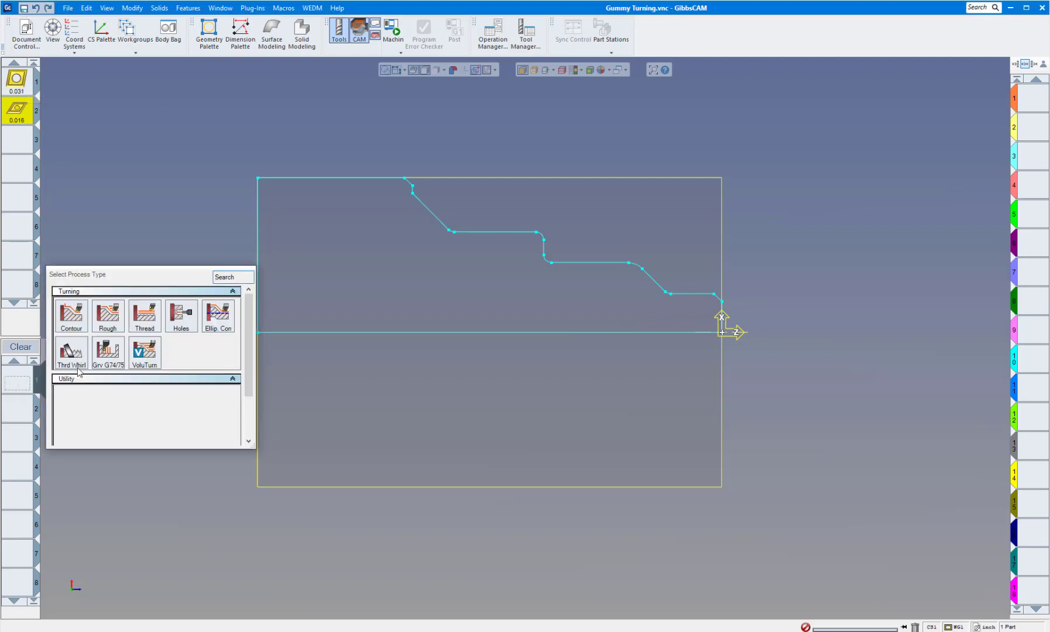
click(108, 318)
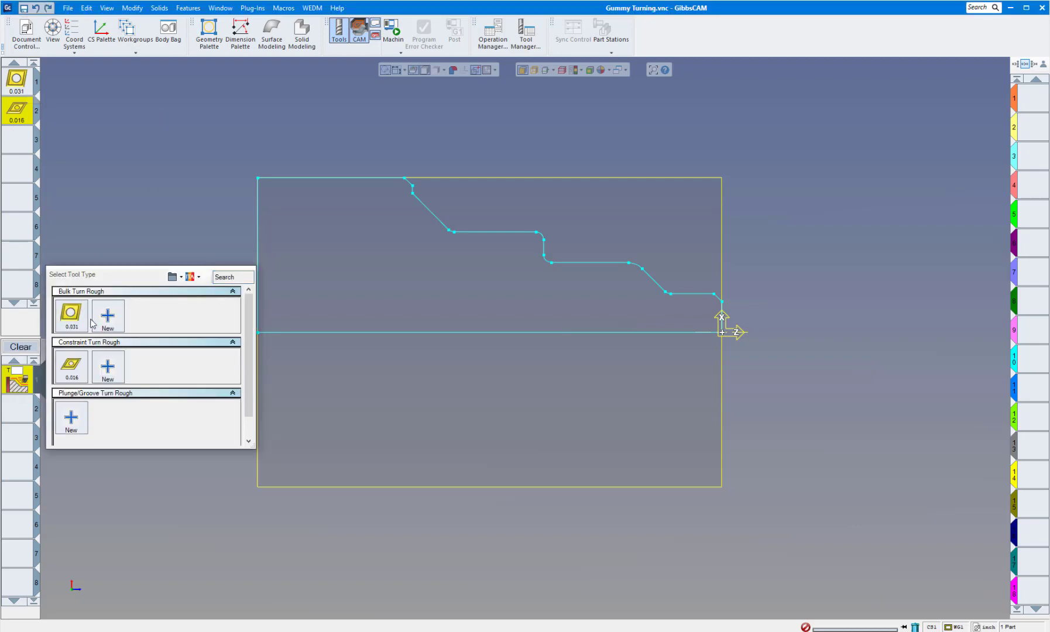
click(66, 319)
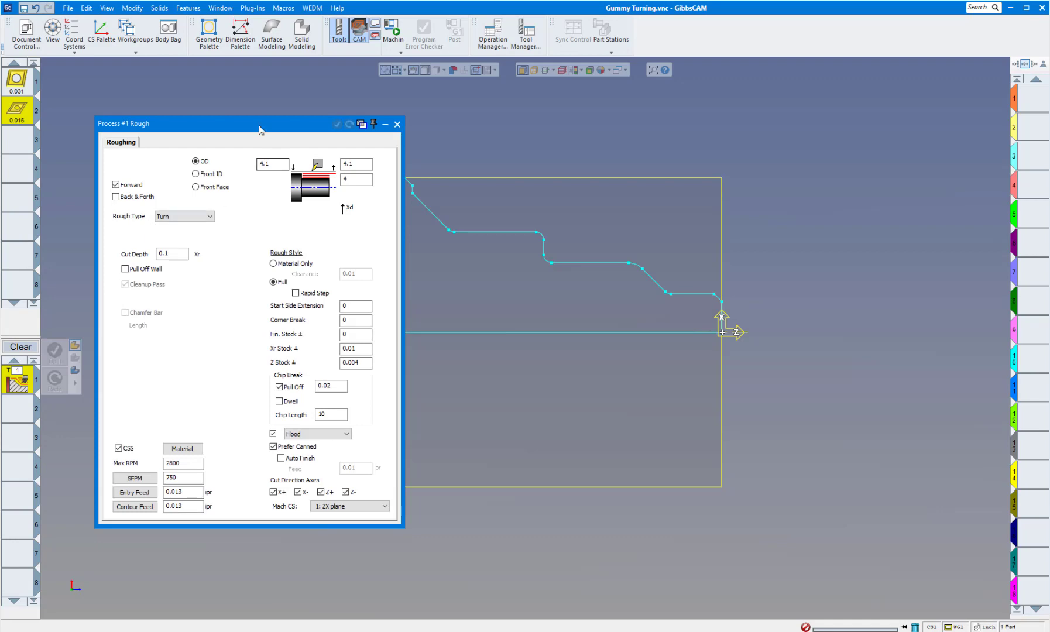
drag(258, 125, 219, 137)
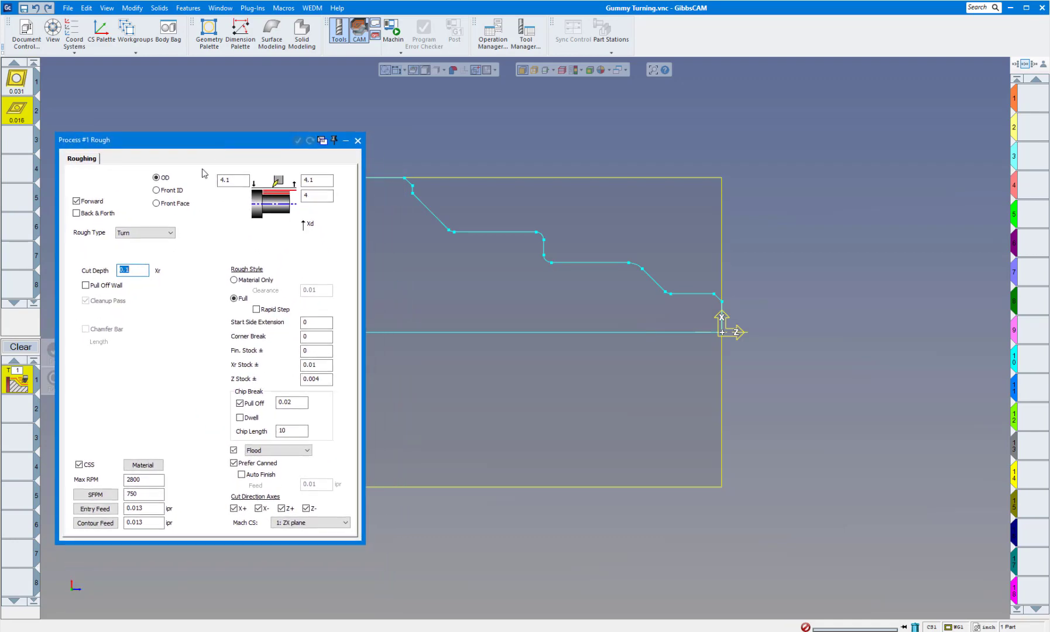
Leave dwell off and turn off the chip-break pull-off for roughing.
click(241, 418)
click(240, 416)
click(240, 404)
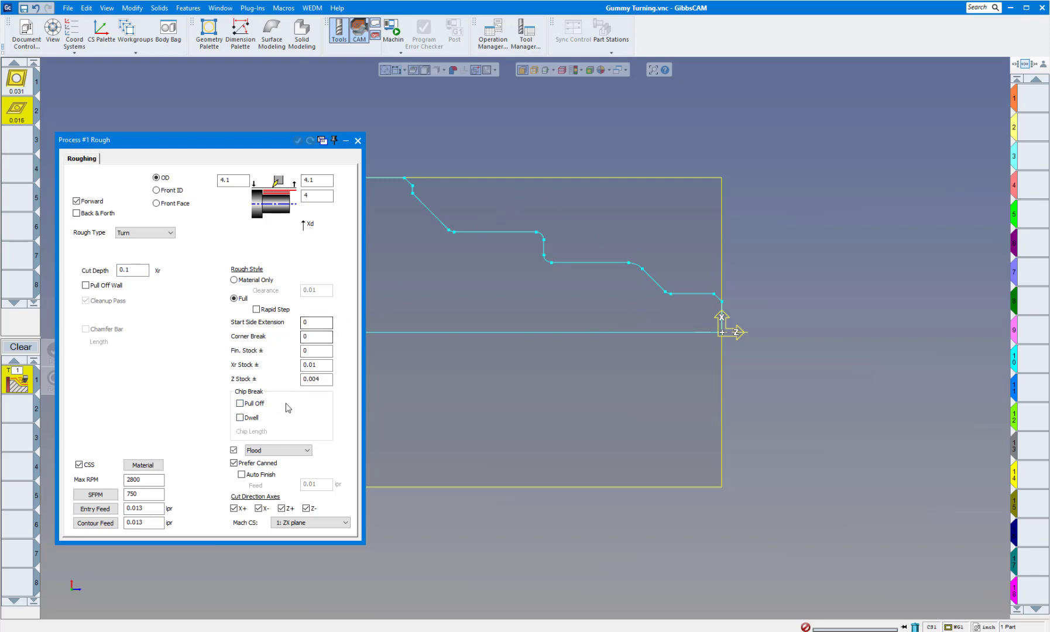
Chain the stepped contour from end to start and generate the roughing toolpath.
click(719, 301)
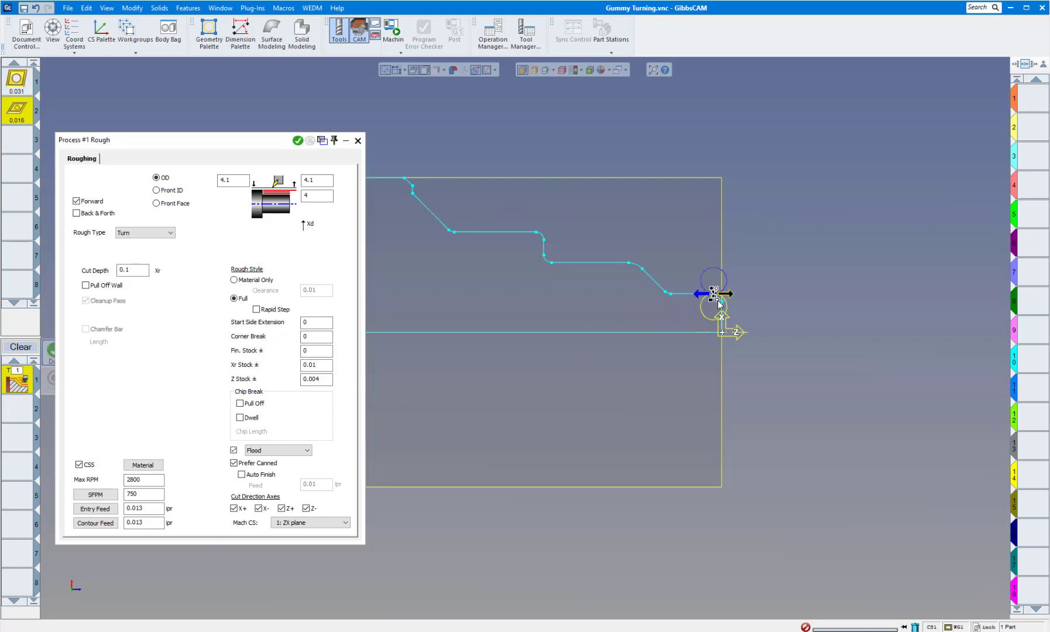
scroll(719, 304, down, 1)
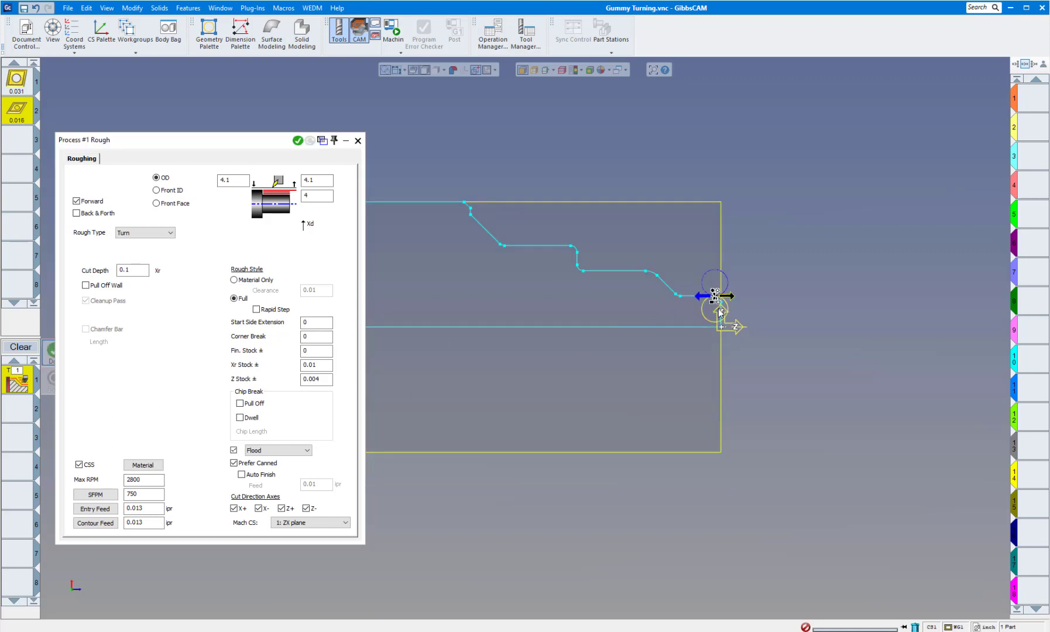
click(451, 201)
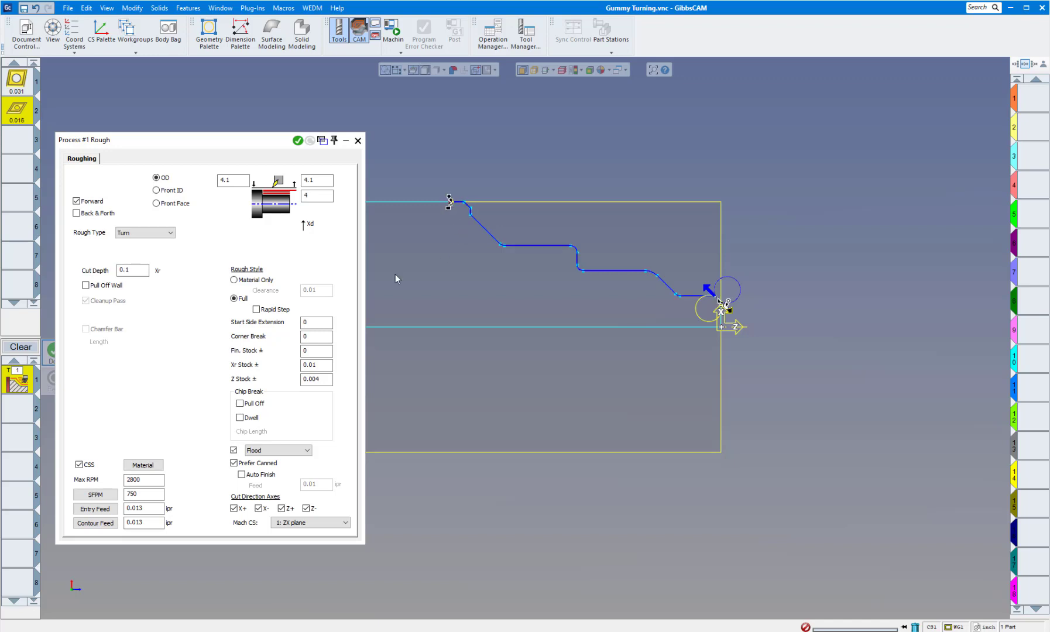
click(298, 141)
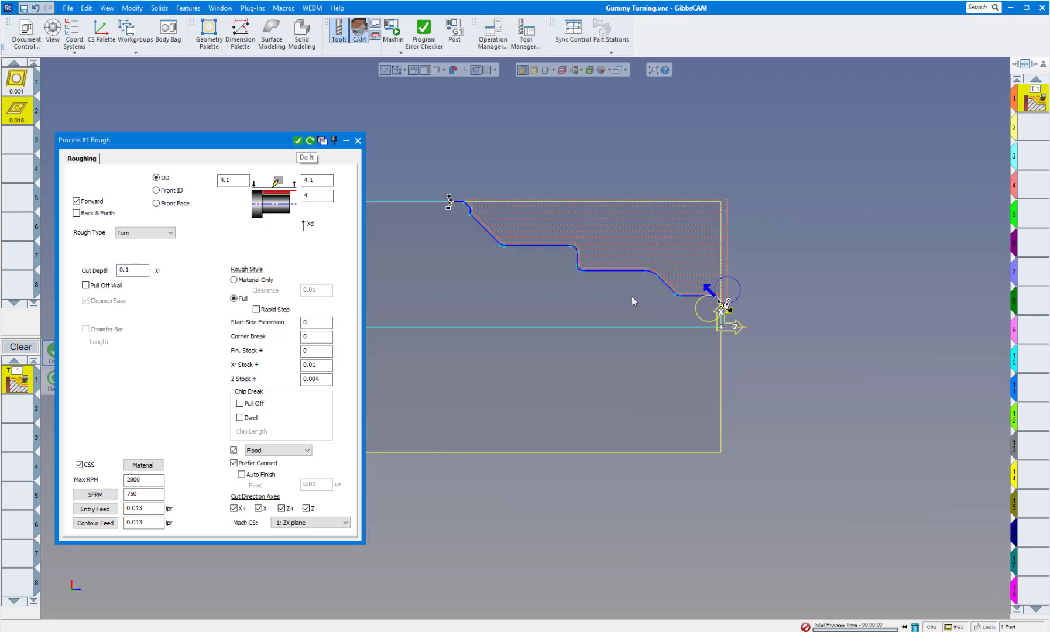
click(393, 29)
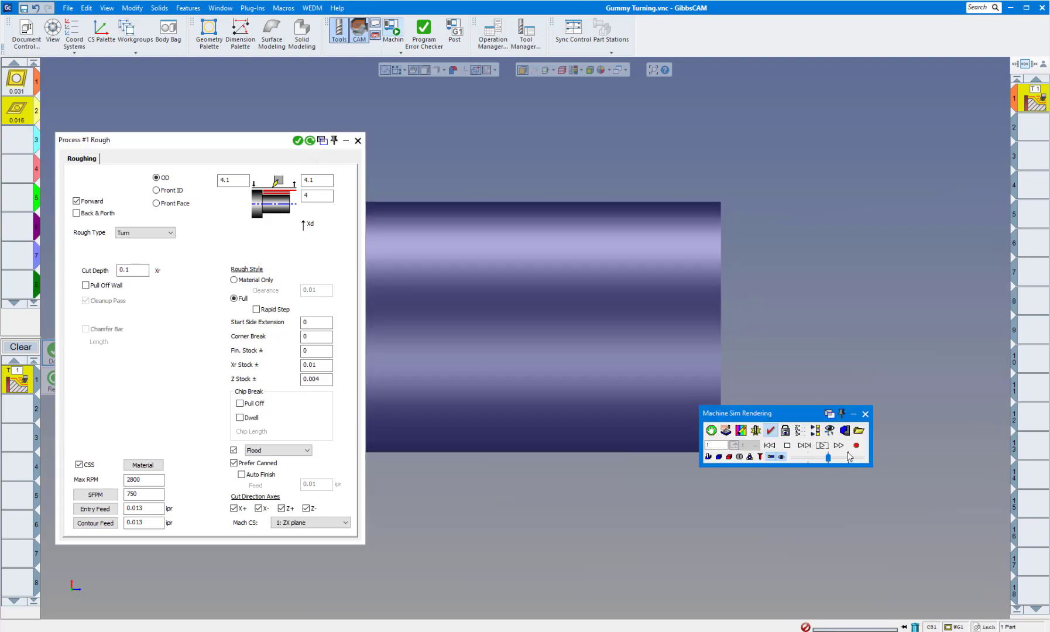
click(823, 446)
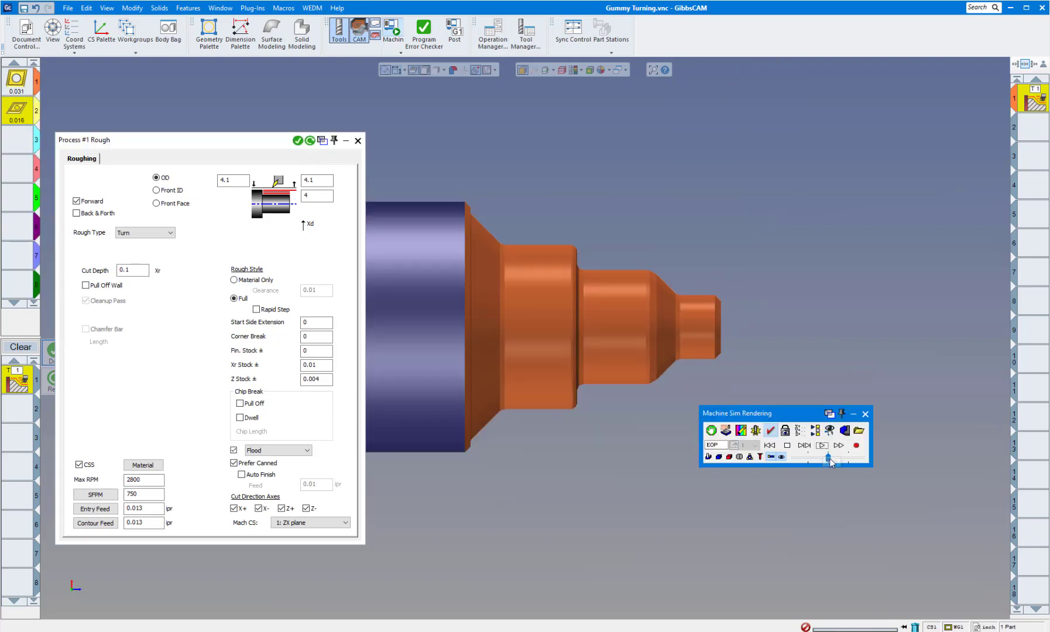
drag(827, 459, 812, 461)
click(823, 446)
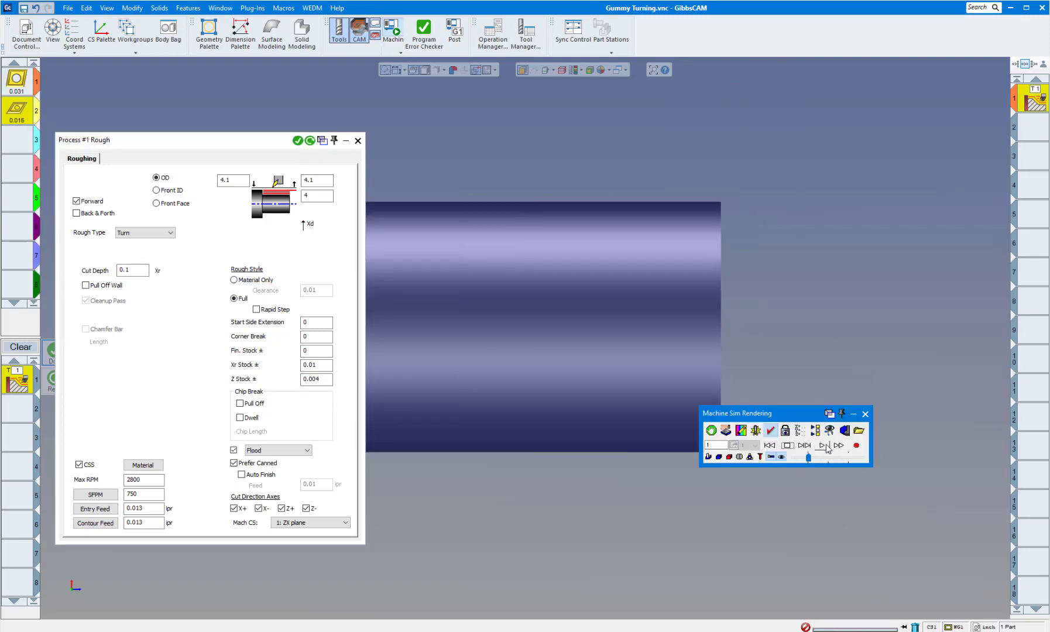
drag(808, 458, 819, 461)
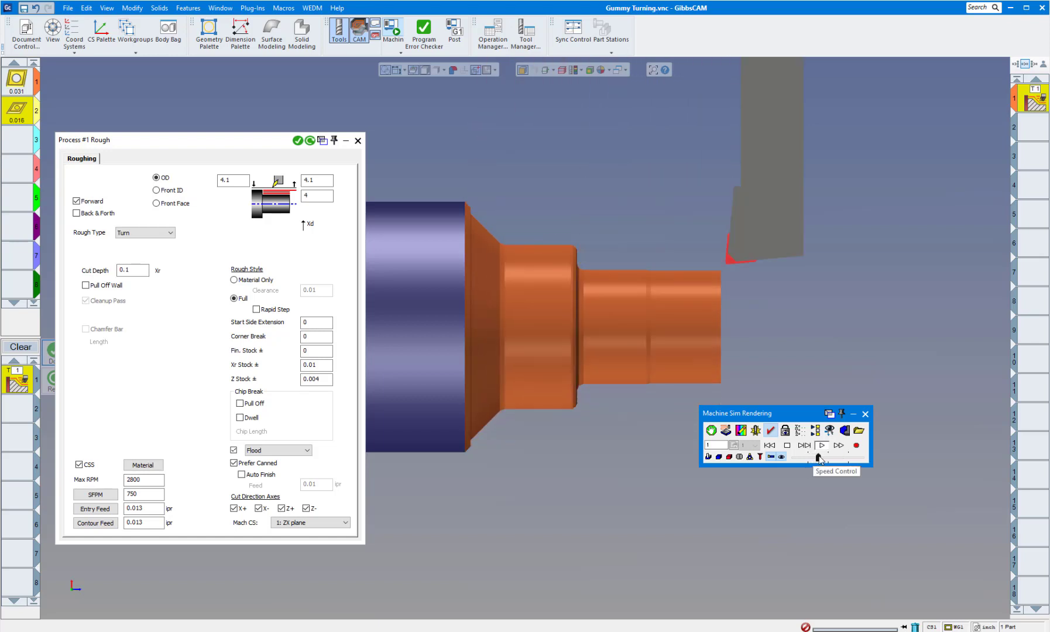
click(866, 415)
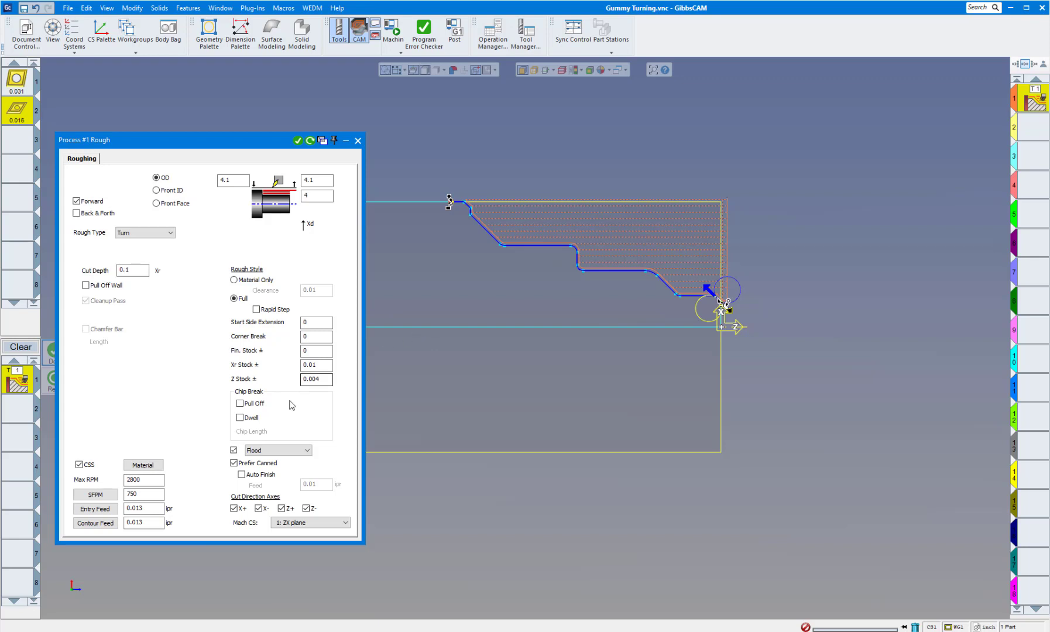
Regenerate roughing with 0.02 chip-break pull-off and chip length 10, then open machine simulation.
click(240, 403)
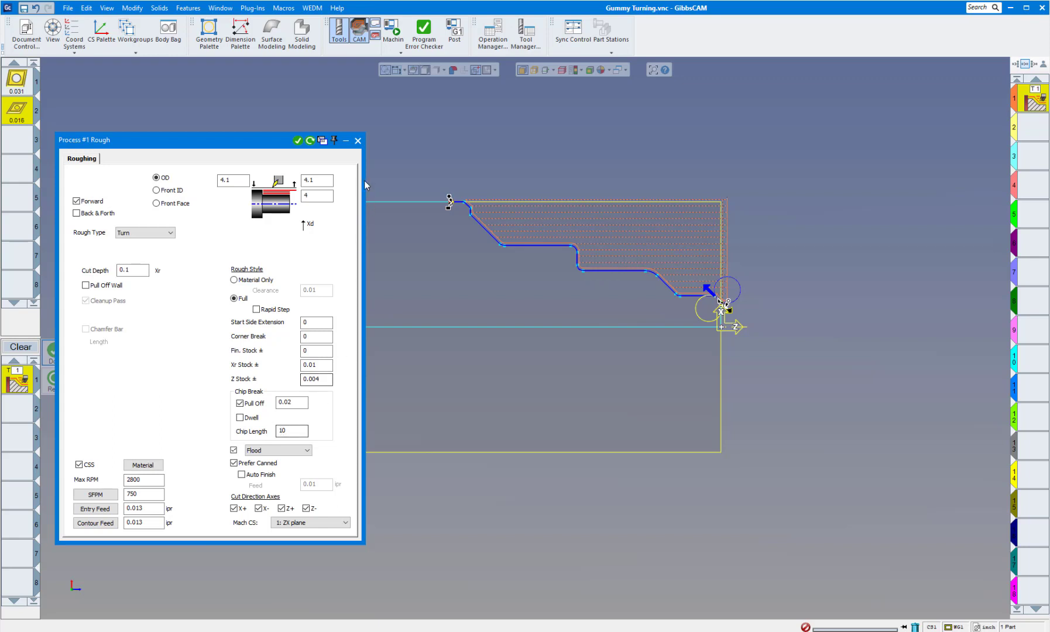
click(310, 141)
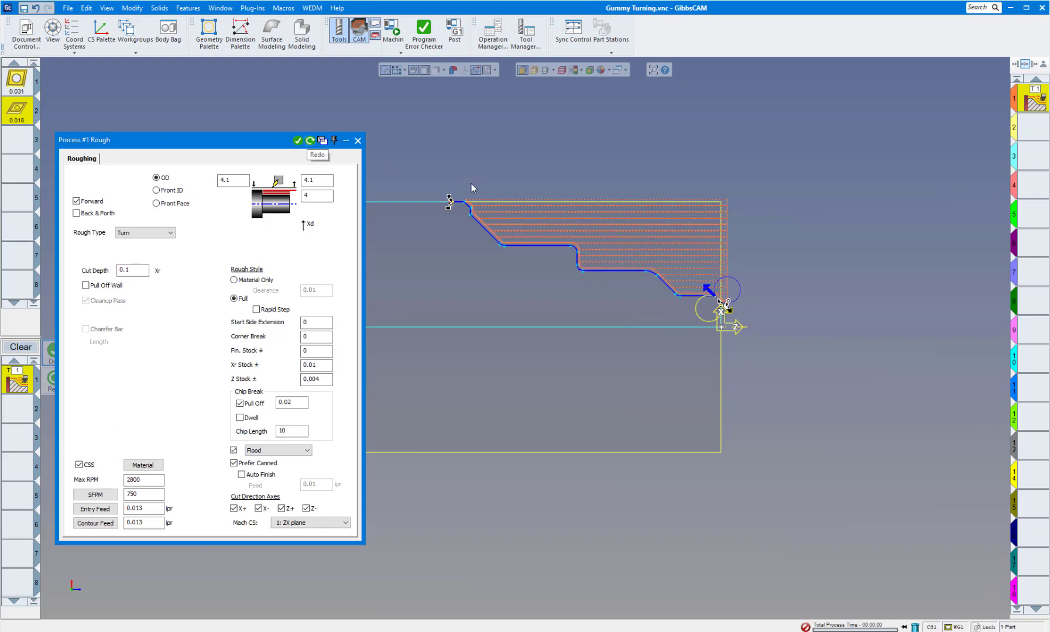
scroll(627, 295, up, 6)
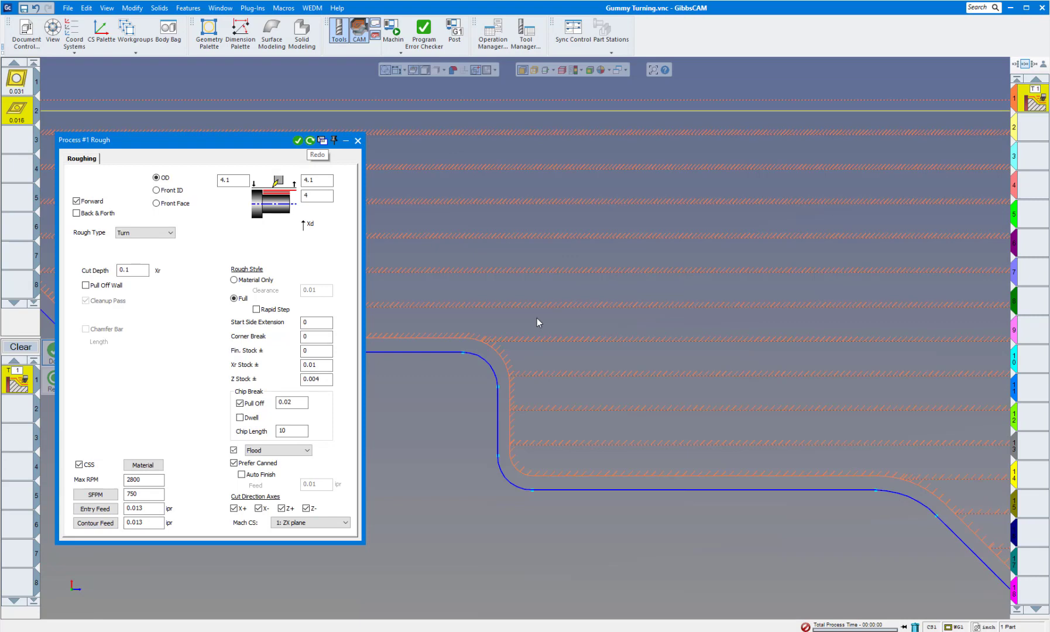
scroll(528, 345, up, 3)
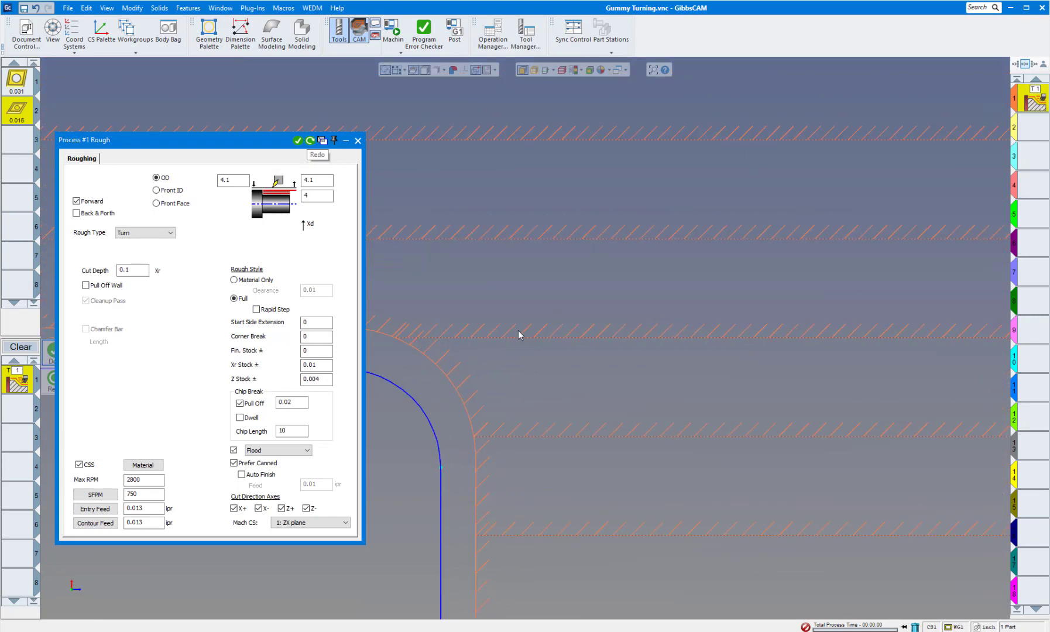
scroll(485, 344, down, 2)
scroll(479, 349, down, 5)
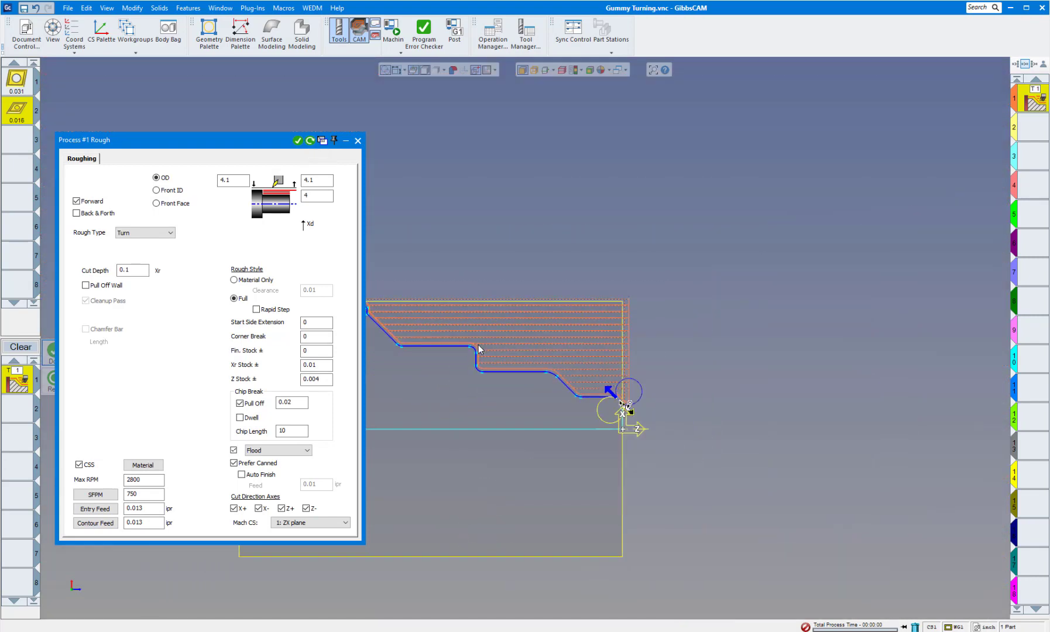
scroll(478, 350, down, 1)
middle_drag(572, 384, 683, 290)
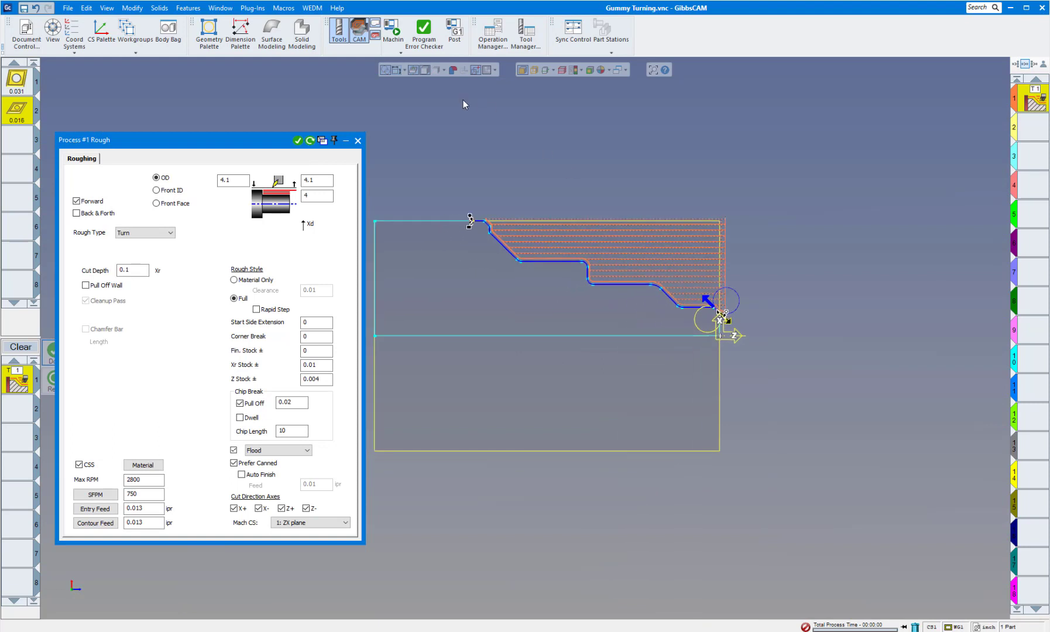
click(396, 32)
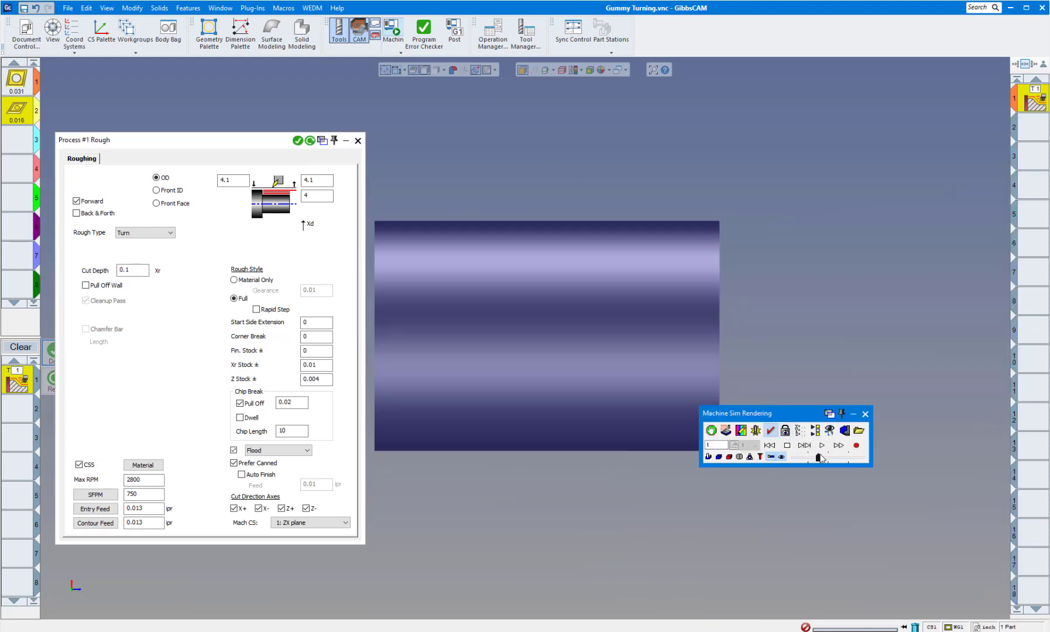
Play the roughing simulation and zoom in where the tool tip cuts the stock.
click(822, 447)
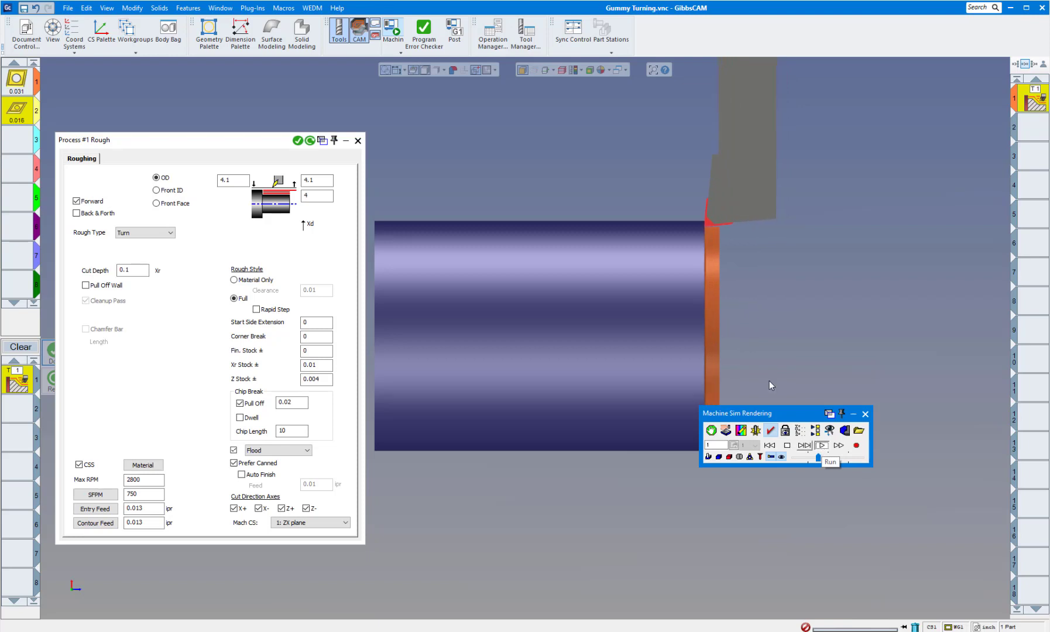
drag(660, 176, 753, 272)
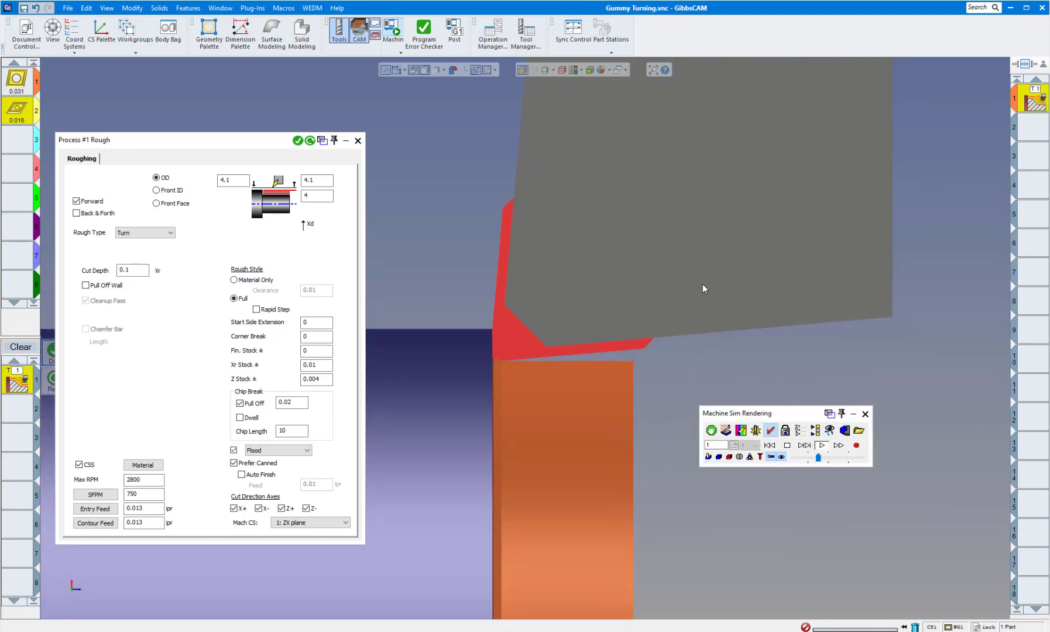
scroll(534, 387, down, 5)
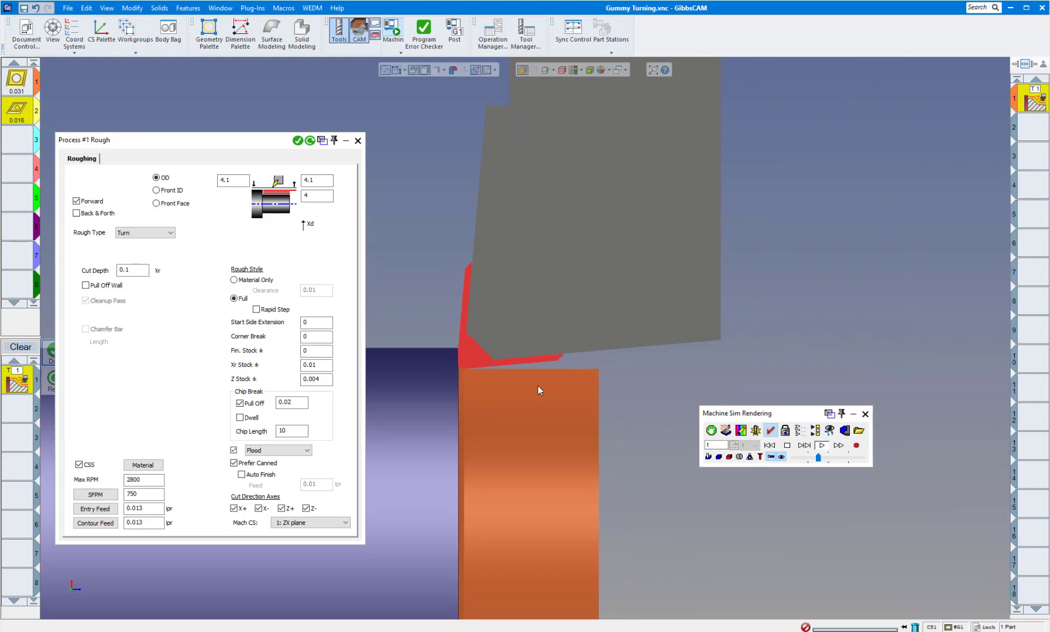
middle_drag(542, 382, 782, 257)
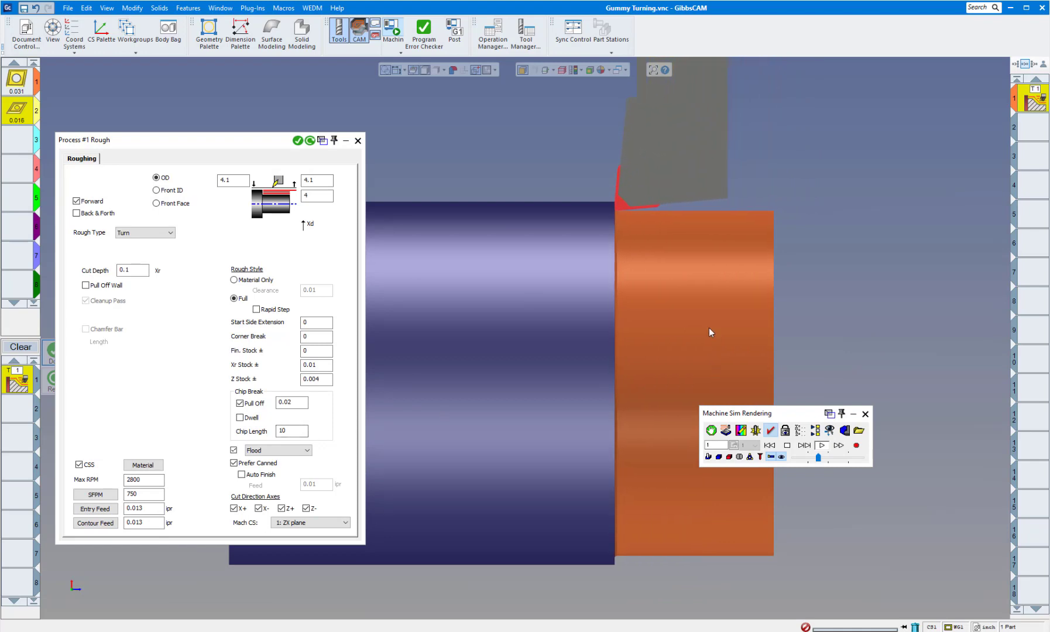
Change the chip length to 50, regenerate the roughing toolpath, and reopen machine simulation.
click(865, 414)
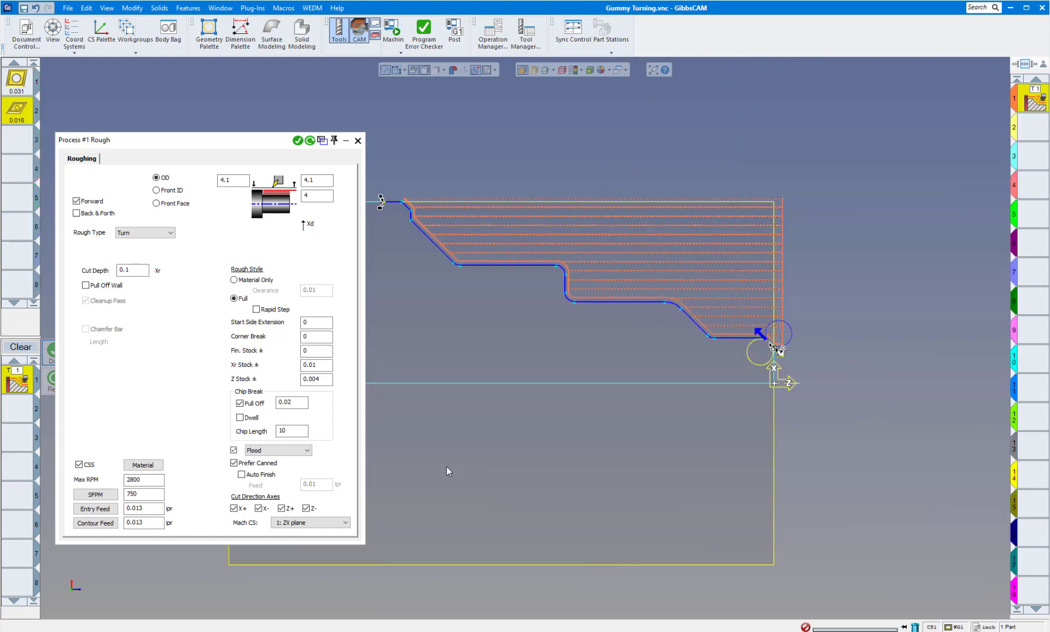
double_click(297, 432)
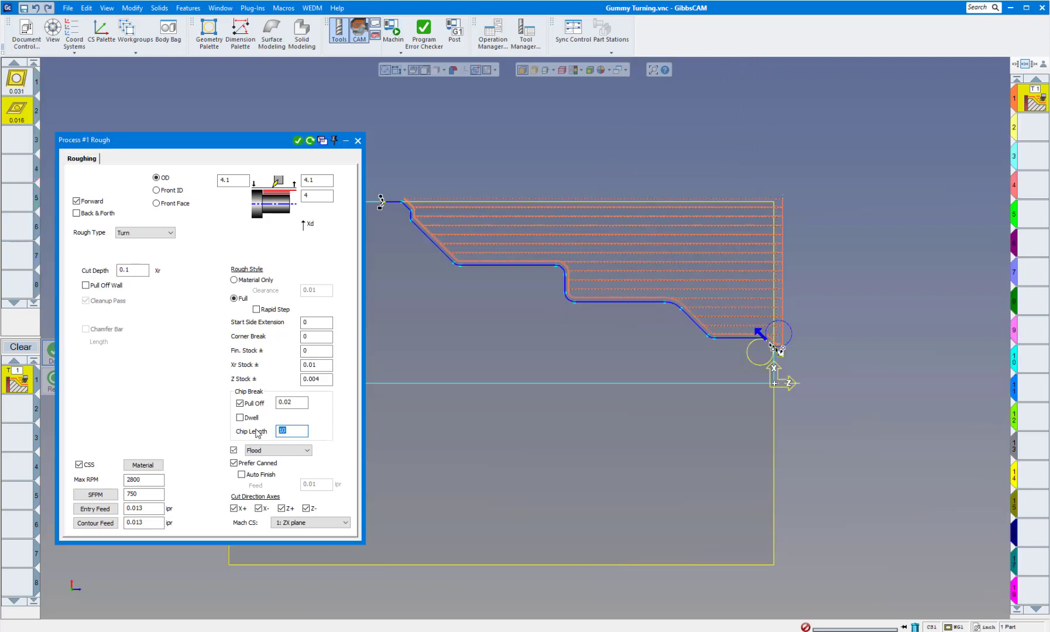
text(50)
click(310, 141)
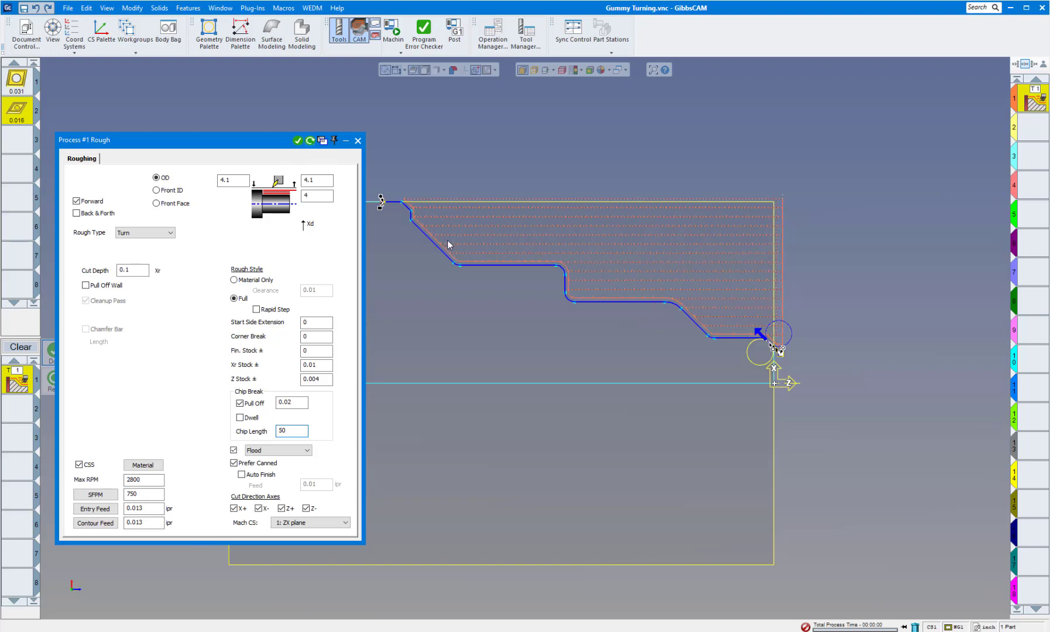
scroll(517, 287, up, 5)
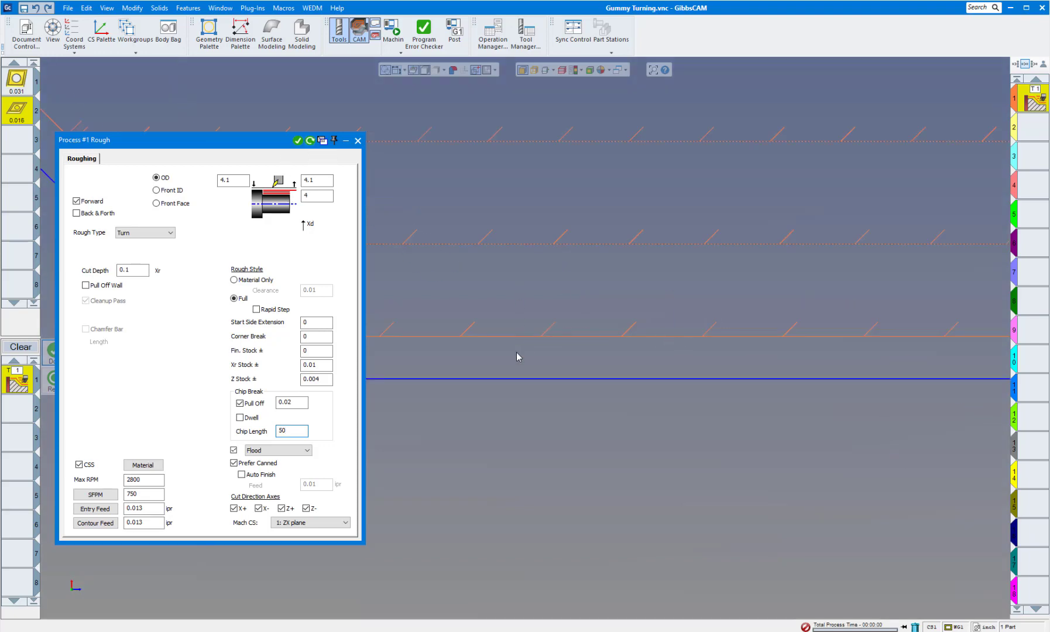
scroll(532, 352, down, 3)
scroll(529, 350, down, 3)
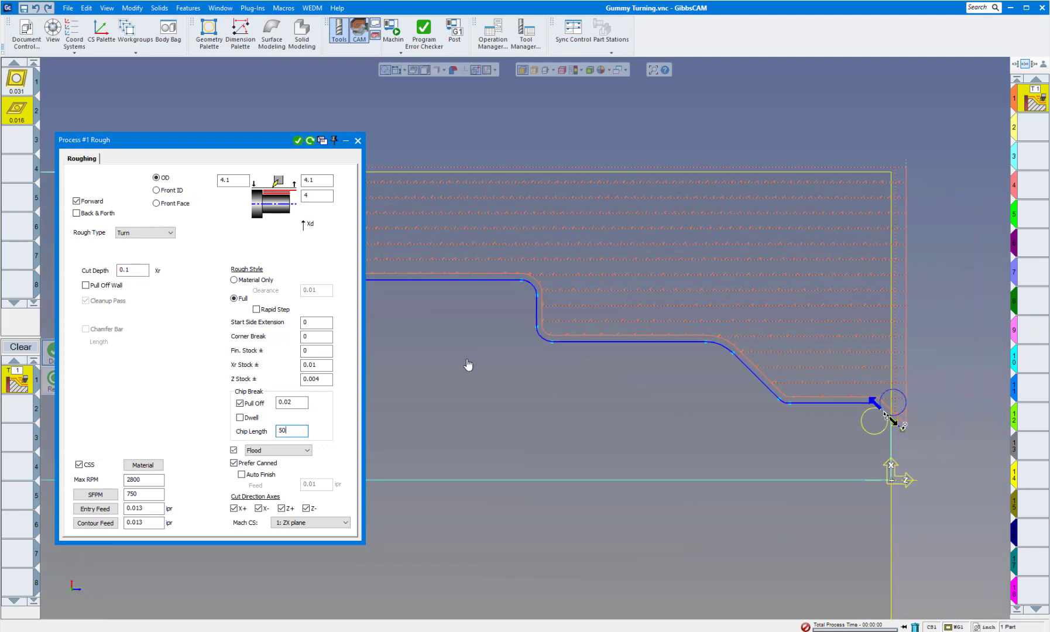
click(392, 31)
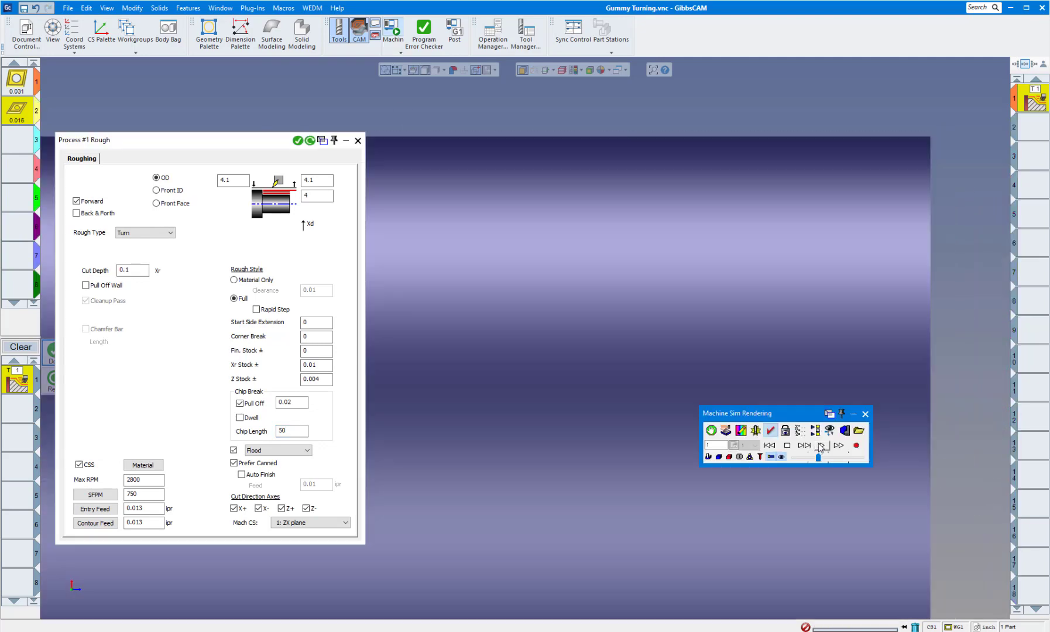
Play the roughing simulation at higher speed, then reset it to full stock.
click(821, 446)
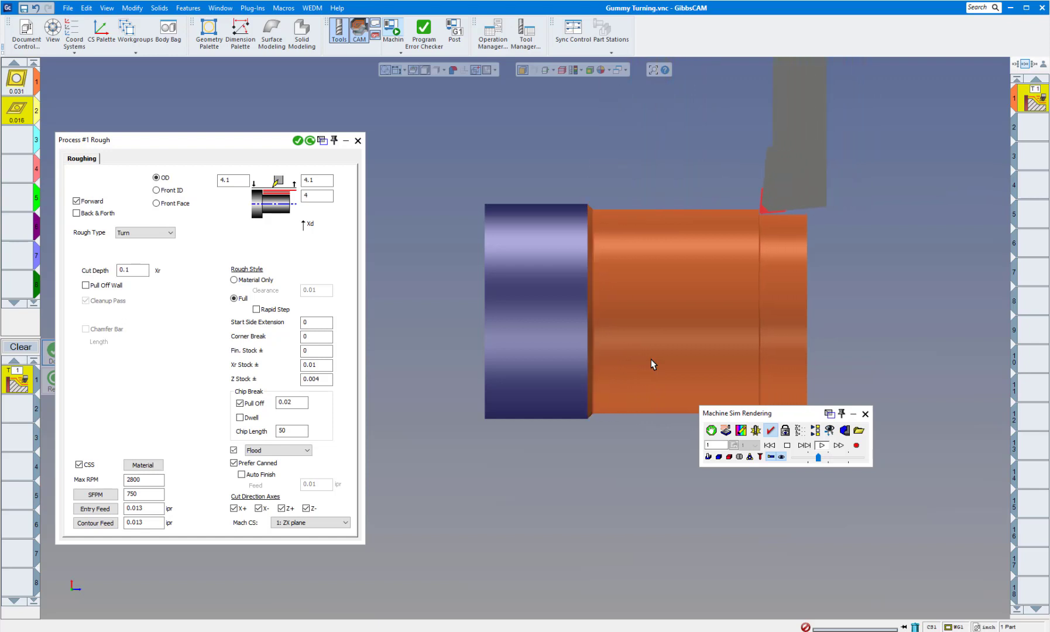
mouse_move(819, 457)
mouse_down()
mouse_move(832, 459)
mouse_move(819, 458)
mouse_up()
click(788, 446)
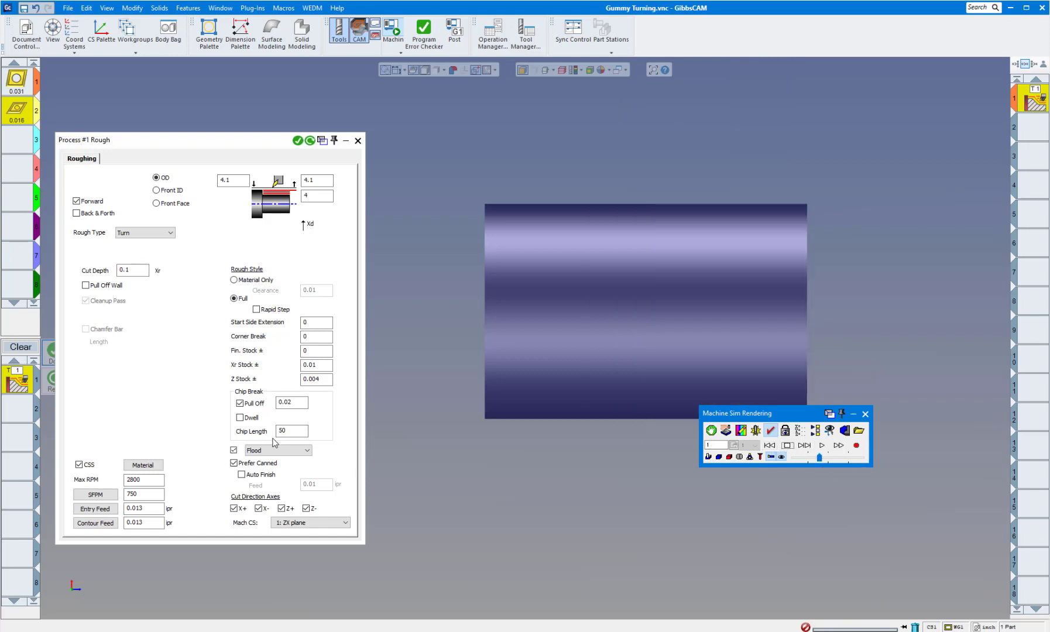
Switch the chip break to a 1-revolution dwell and regenerate the roughing toolpath.
click(240, 417)
click(241, 403)
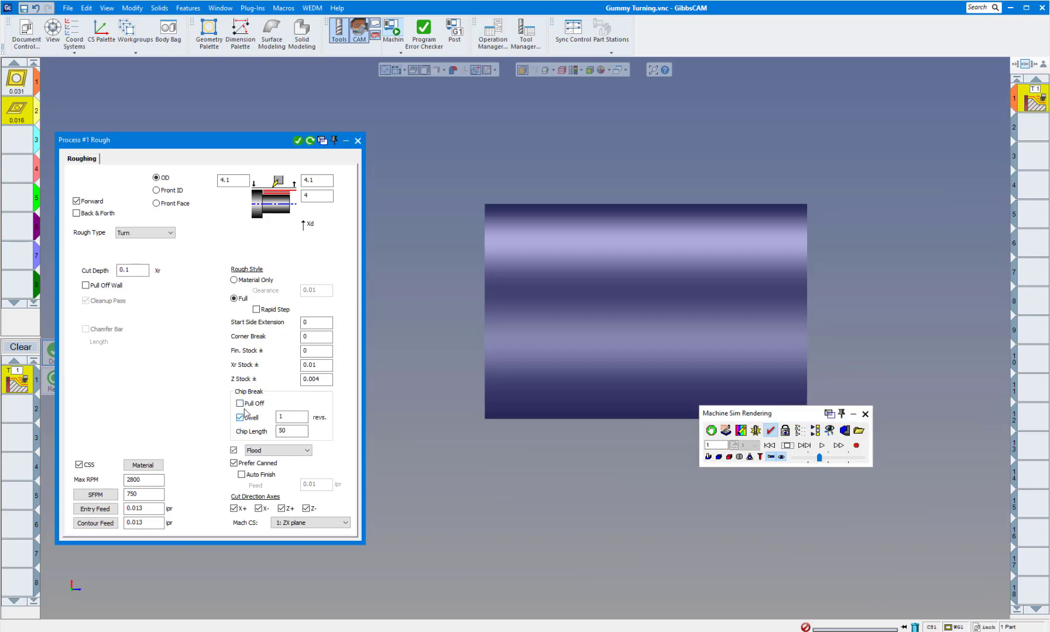
click(240, 404)
click(864, 415)
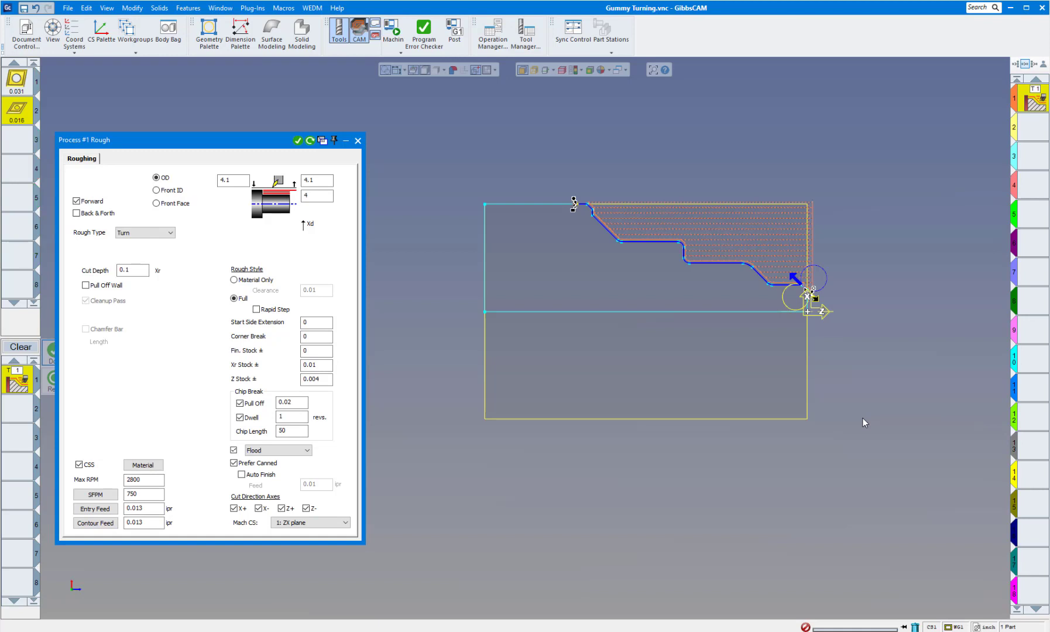
click(280, 416)
text(1)
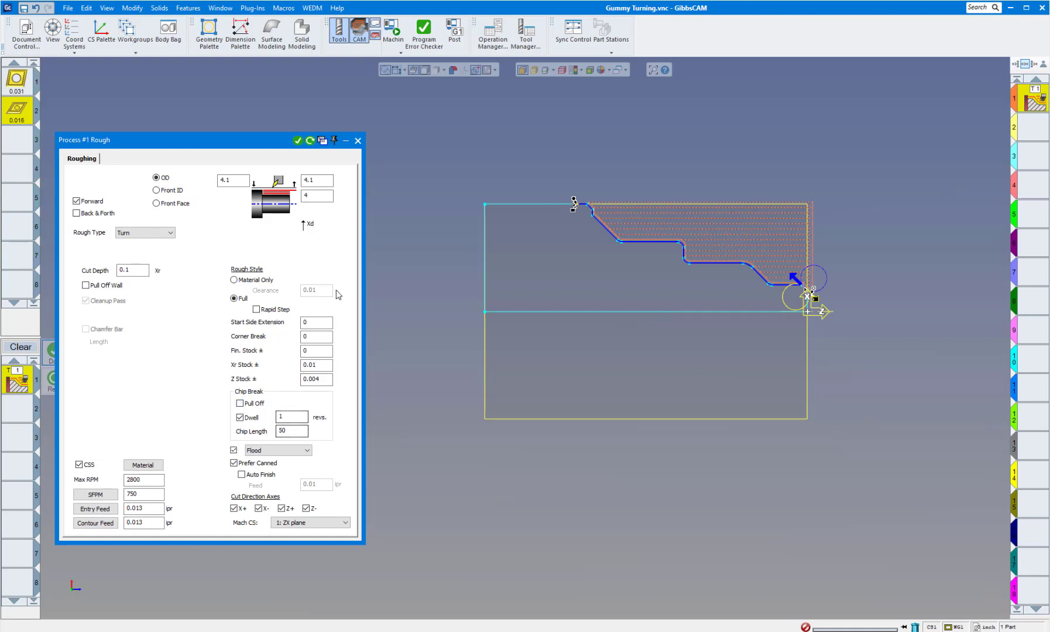
click(311, 141)
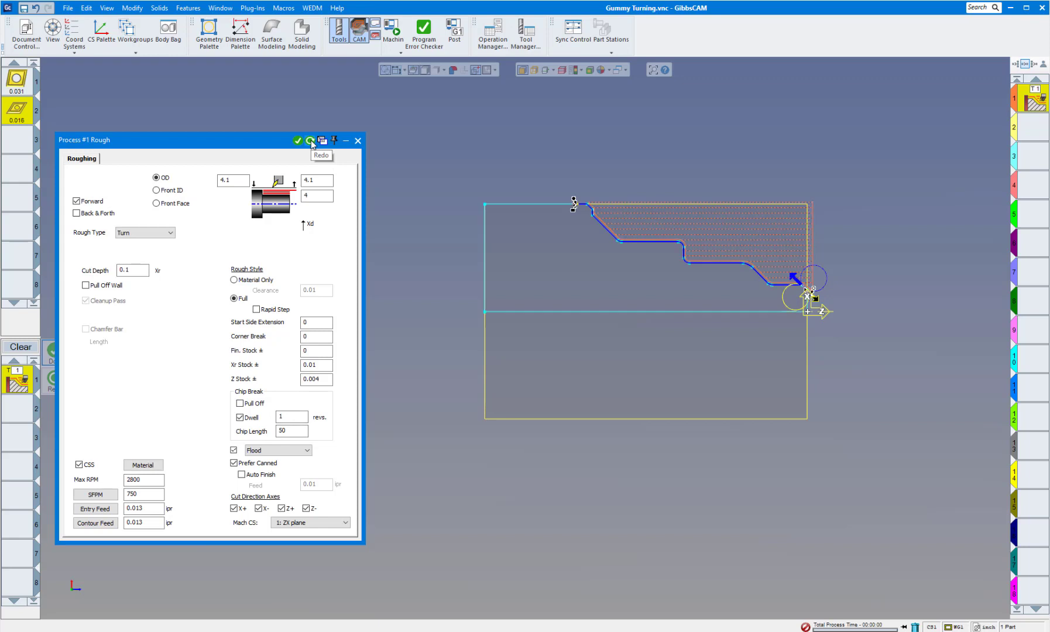
Play the dwell chip-break roughing in machine simulation with the panel moved aside.
click(392, 30)
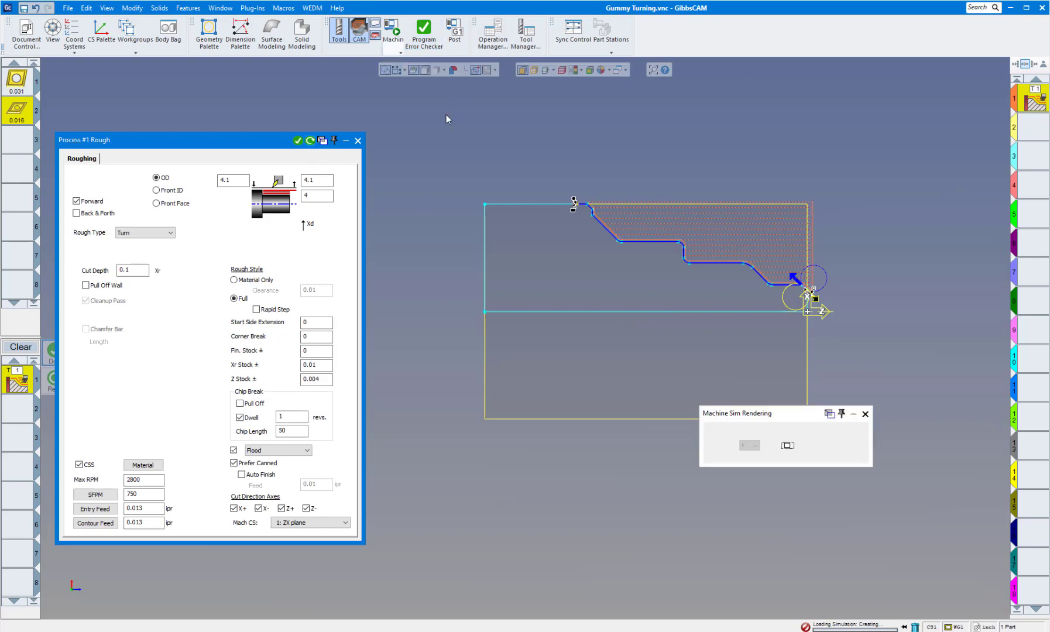
drag(793, 417, 693, 447)
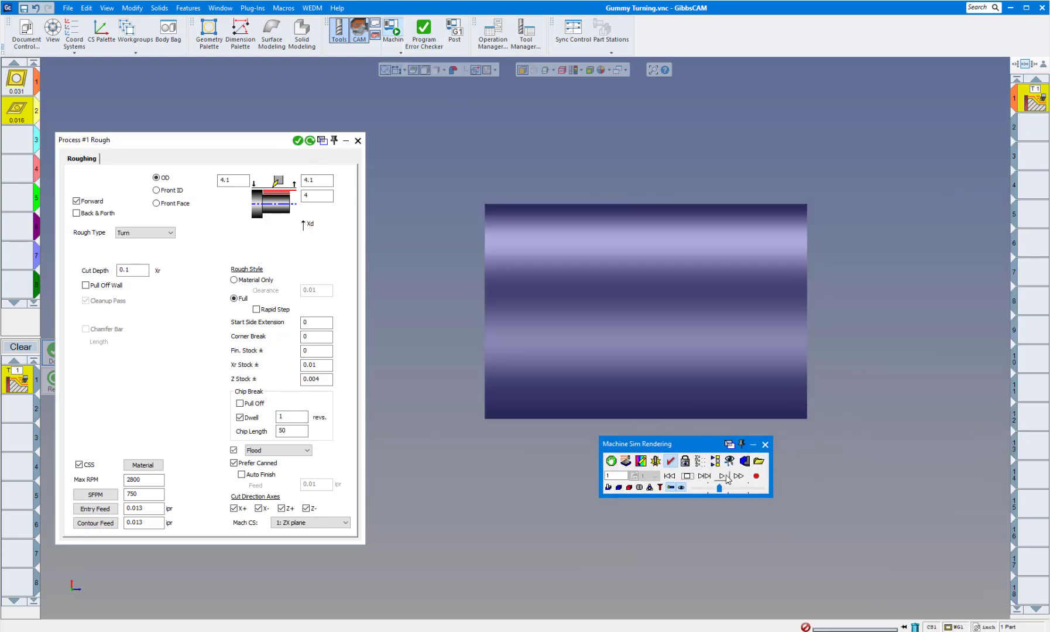
click(725, 476)
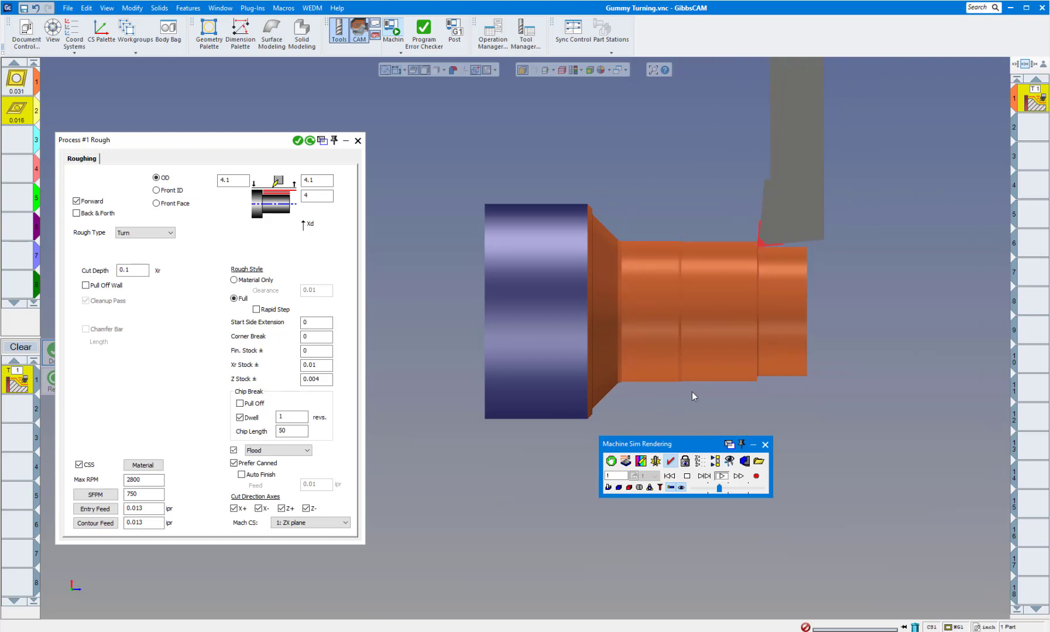
Restore the 0.02 pull-off chip break without dwell and close the Rough dialog.
click(765, 444)
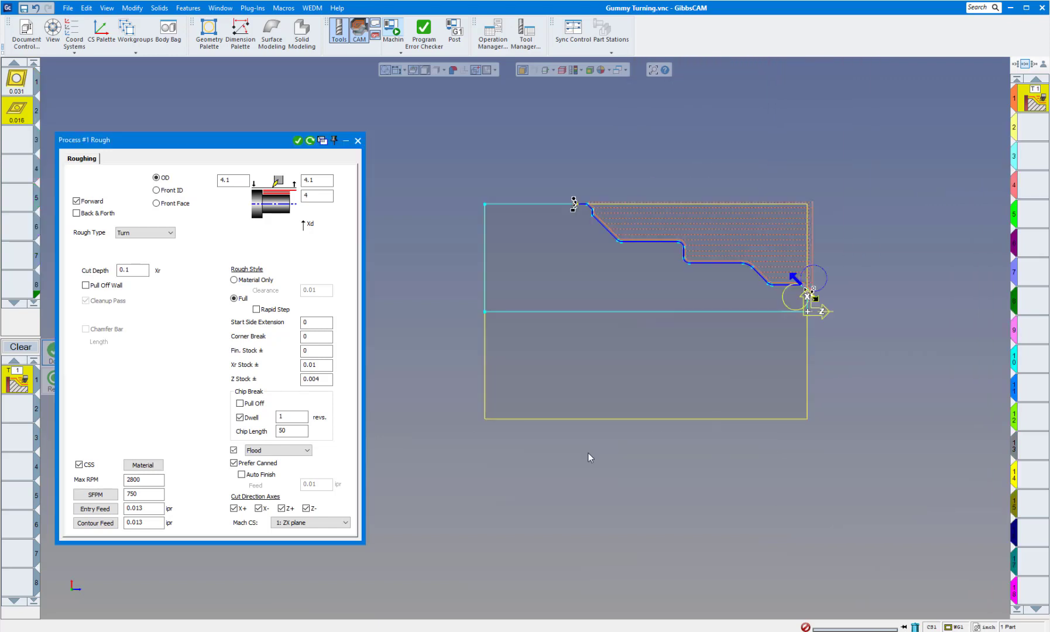
click(240, 404)
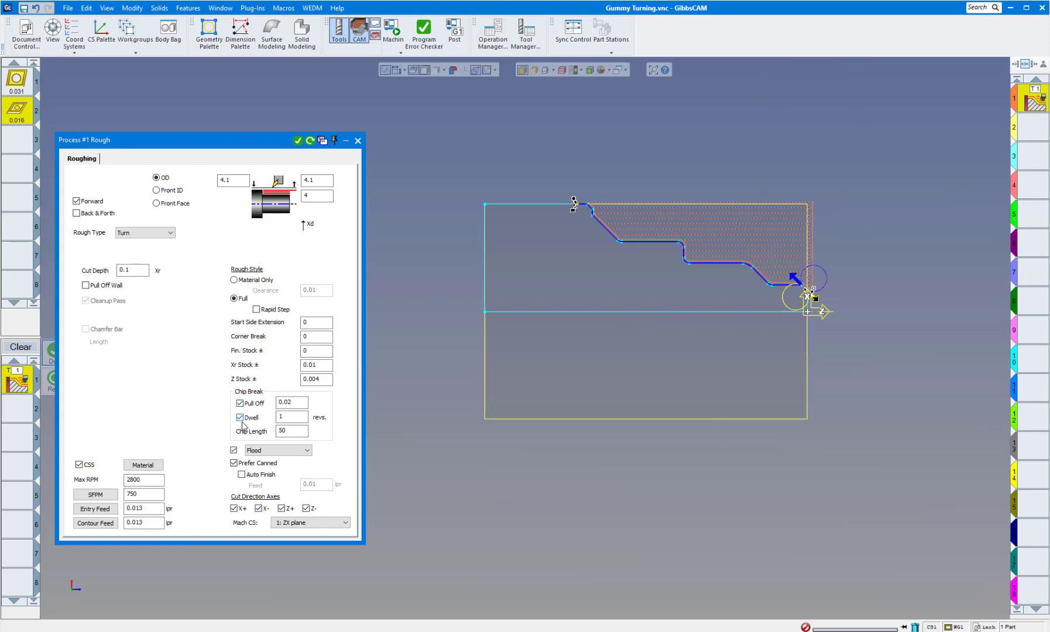
click(240, 418)
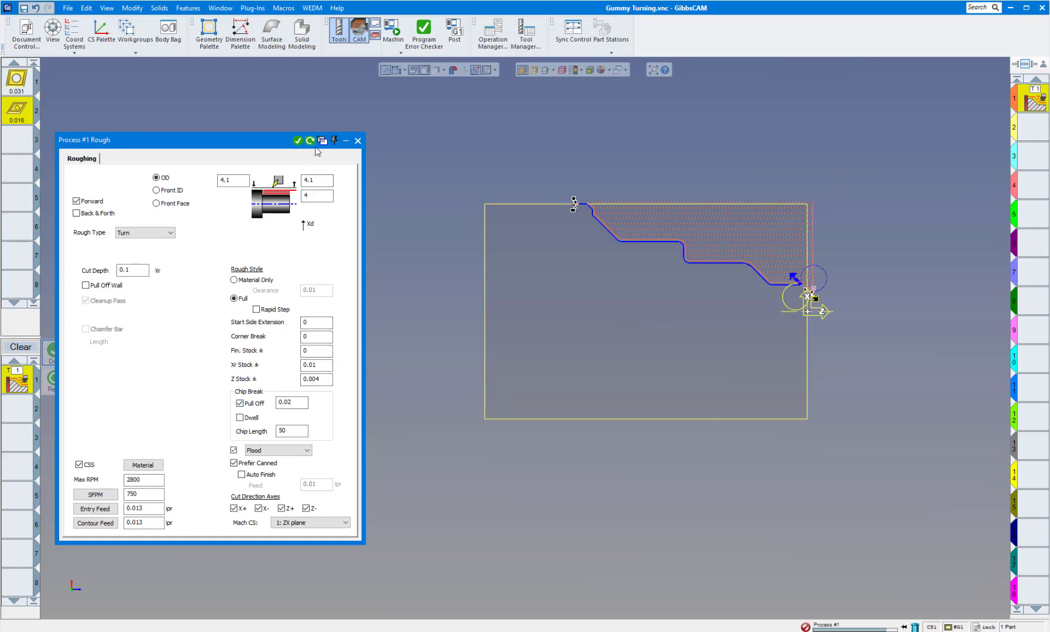
click(358, 141)
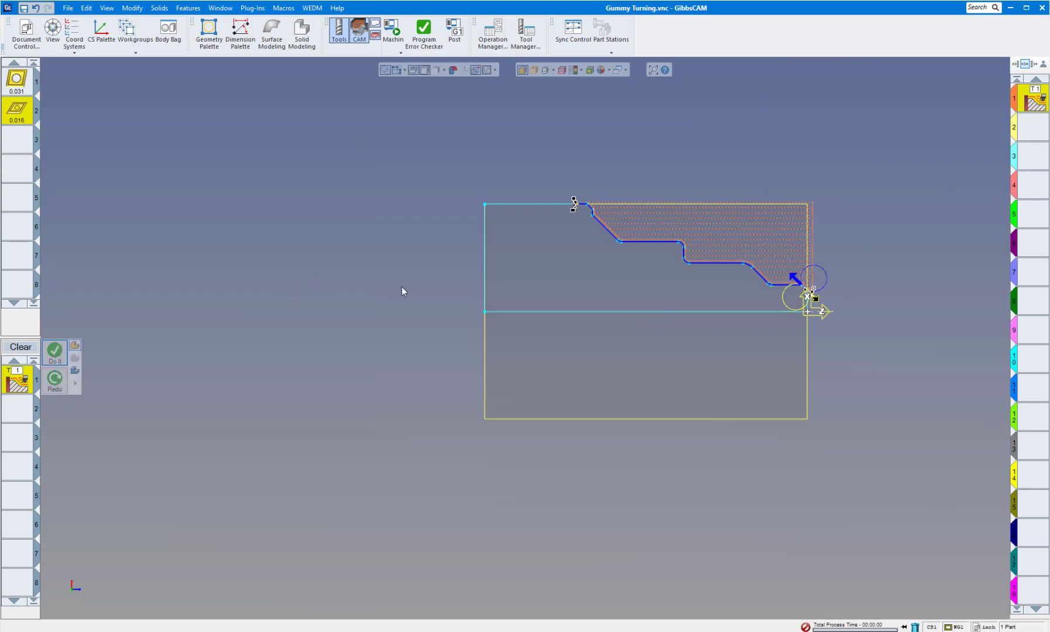
Replace the processes with a Contour using the 0.016 tool, 0.05 pull-off, no dwell.
click(21, 347)
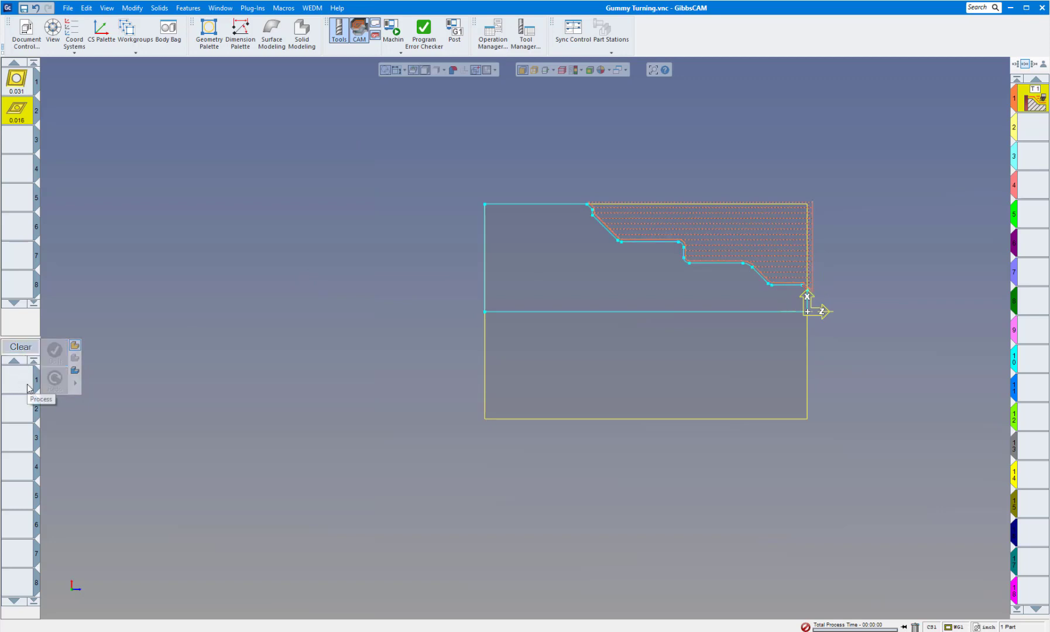
click(24, 389)
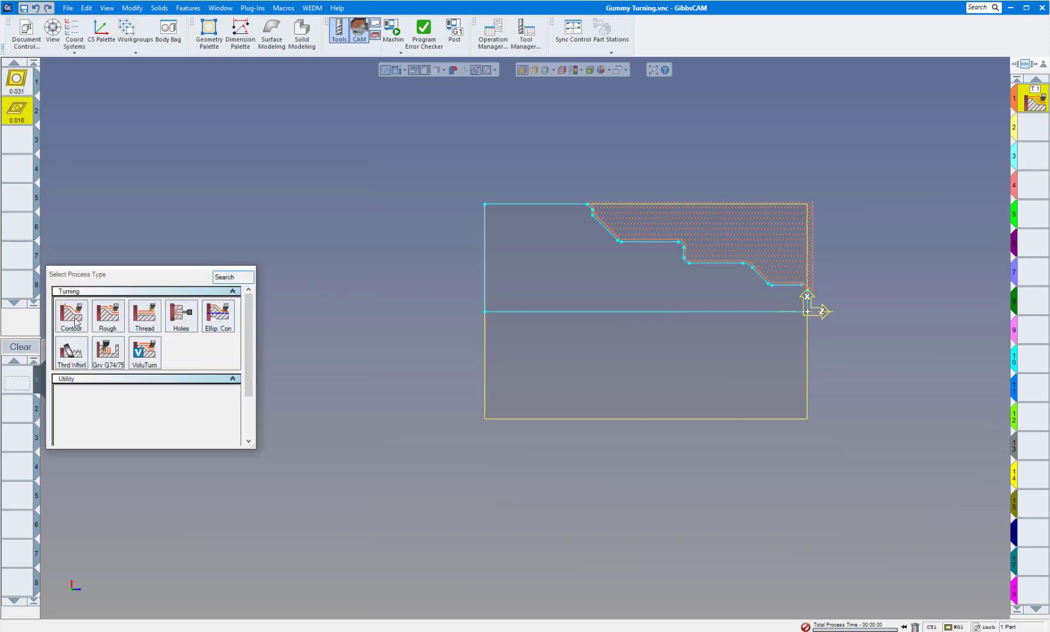
click(75, 321)
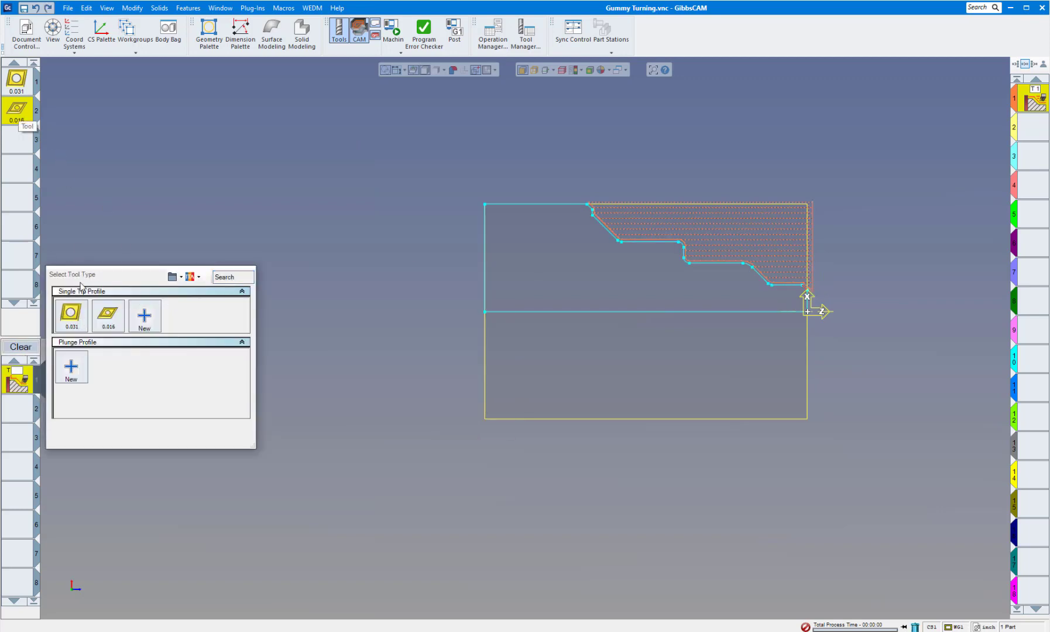
click(103, 321)
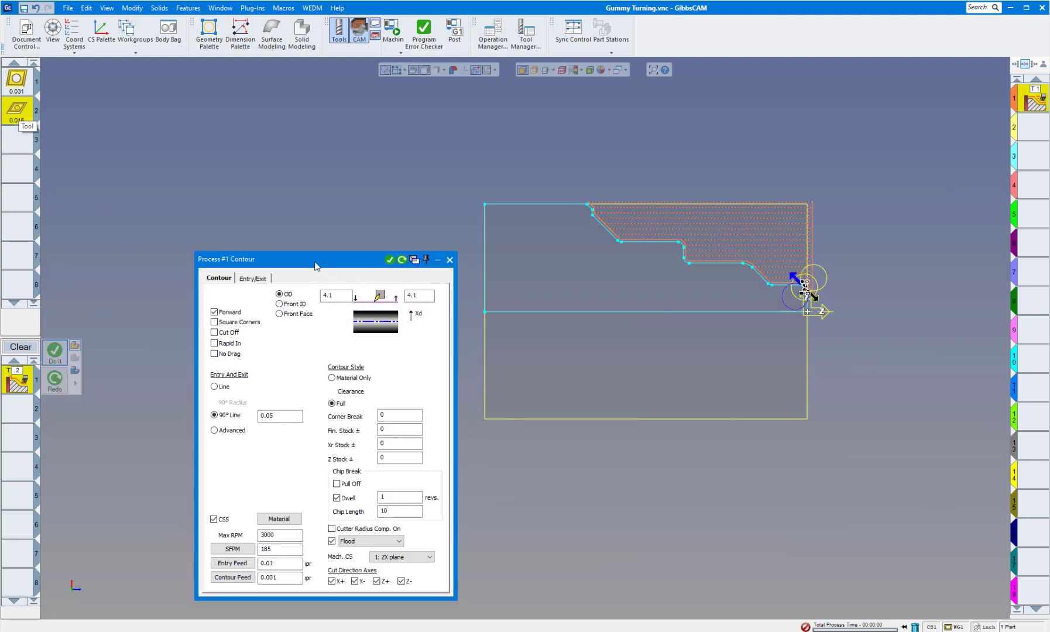
drag(315, 267, 216, 153)
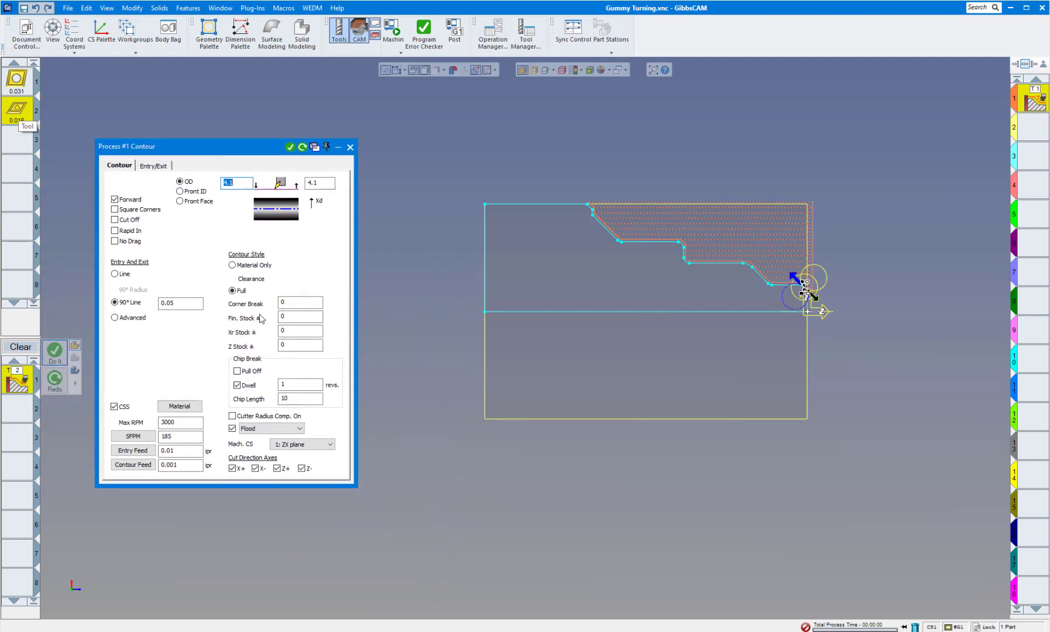
click(238, 371)
click(237, 385)
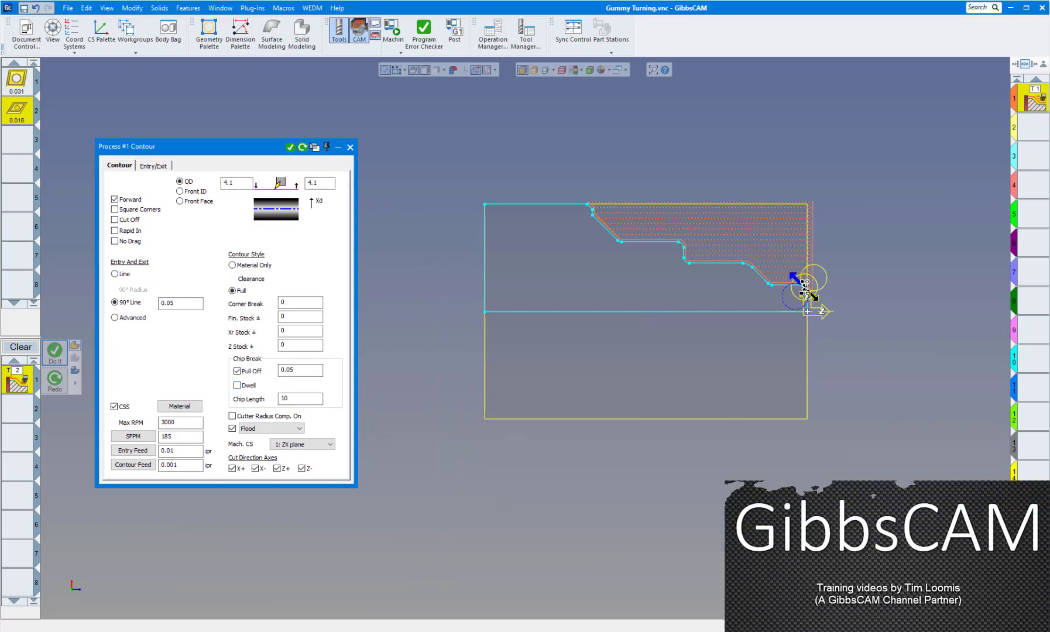
Select the stepped profile and generate the contour toolpath as operation 2.
click(350, 147)
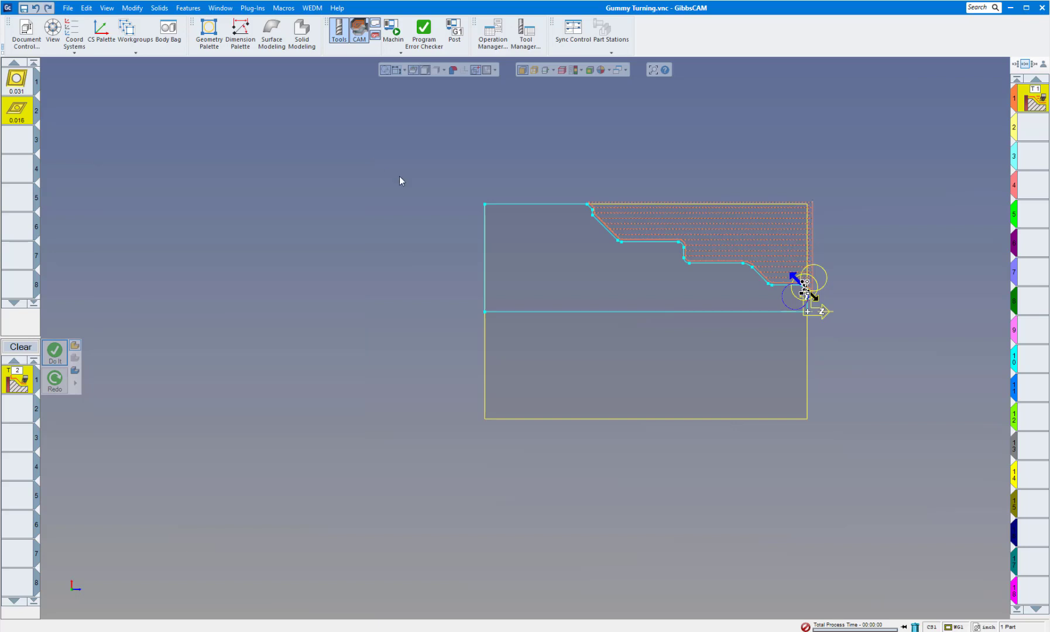
double_click(567, 204)
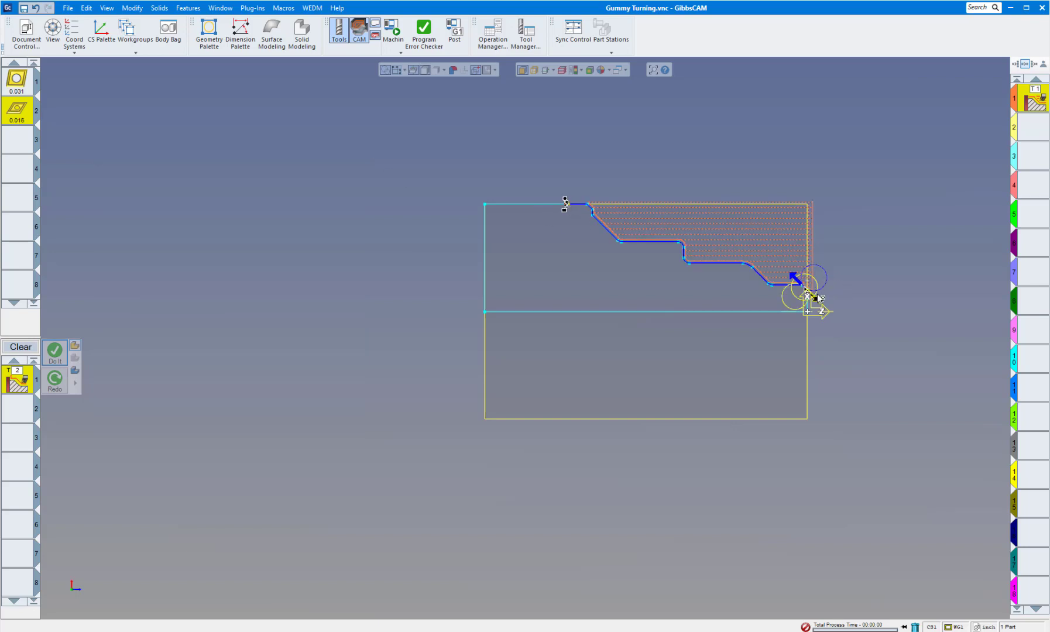
click(54, 351)
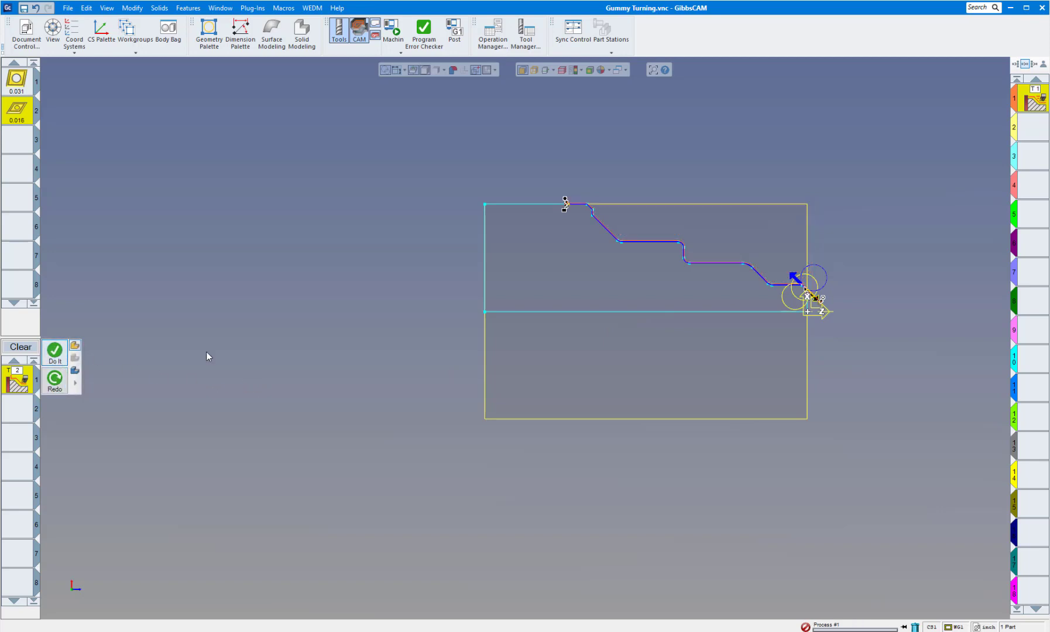
Play the contour finishing pass in machine simulation at a slightly faster speed.
click(393, 30)
click(721, 478)
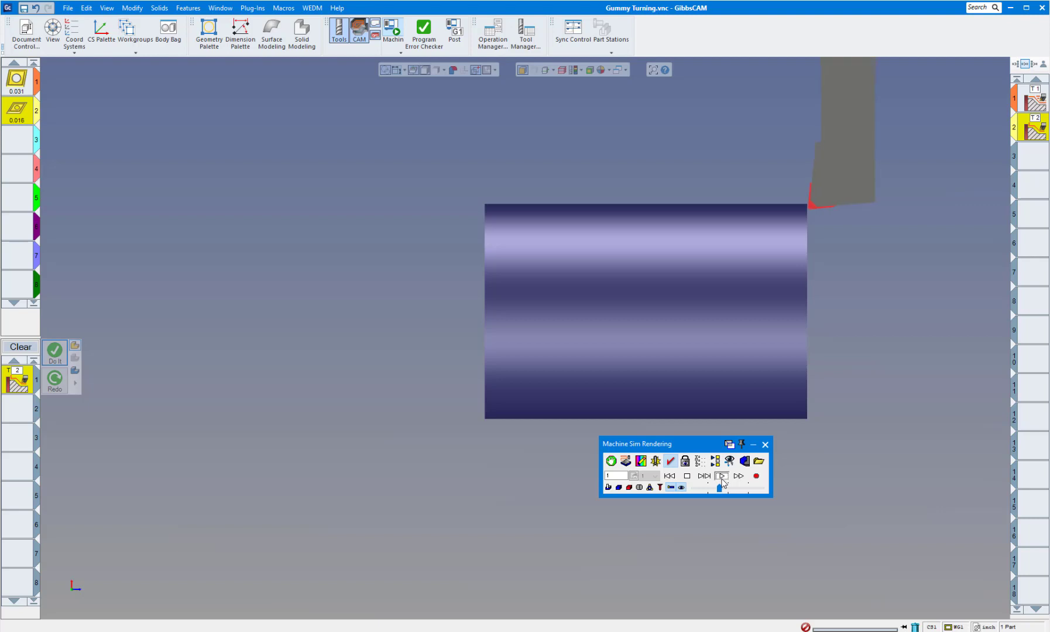
drag(719, 490, 722, 492)
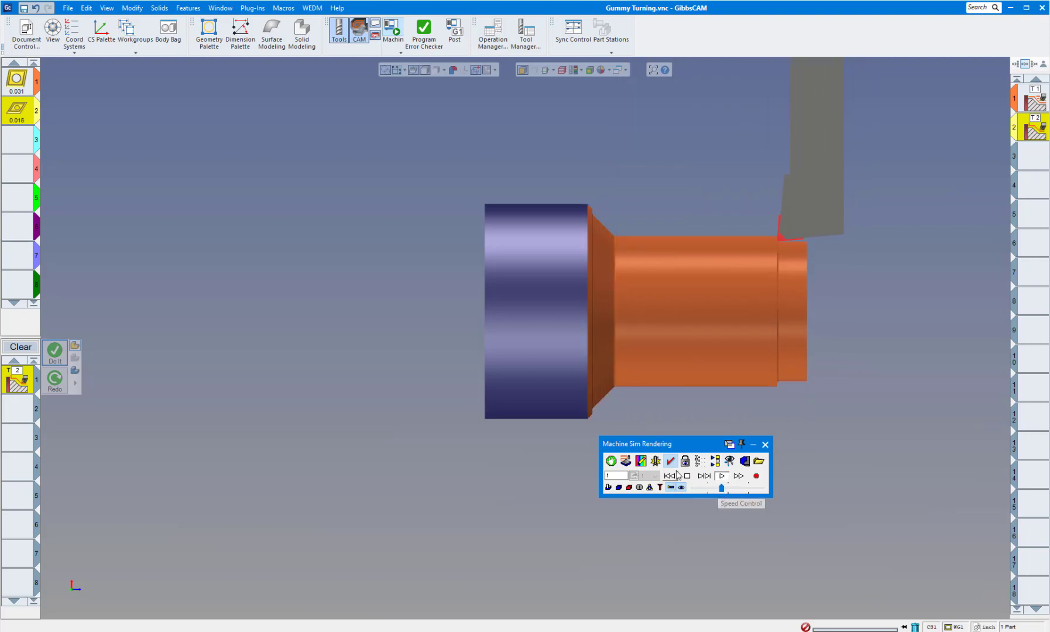
Add a Stop Before Operation condition set to operation 2 in the simulation Stops.
click(611, 461)
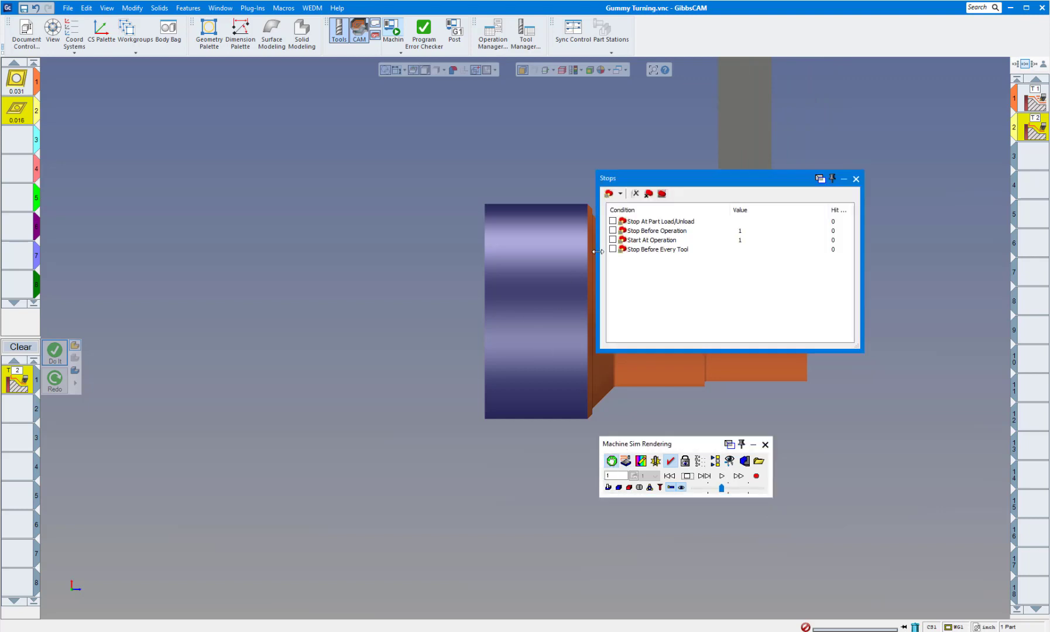
double_click(744, 234)
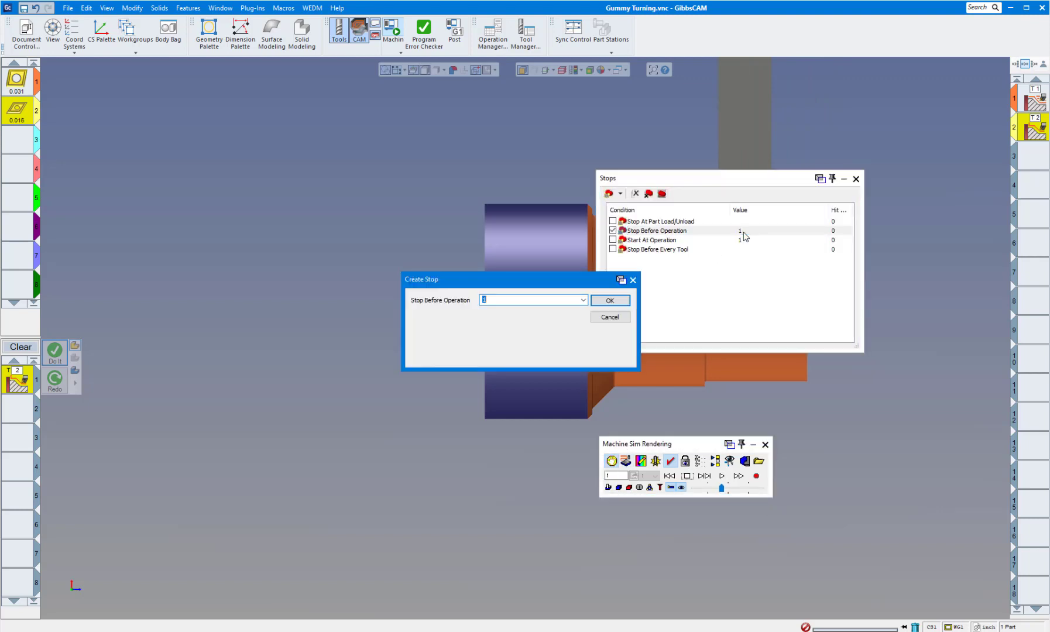
click(583, 300)
click(535, 324)
click(606, 303)
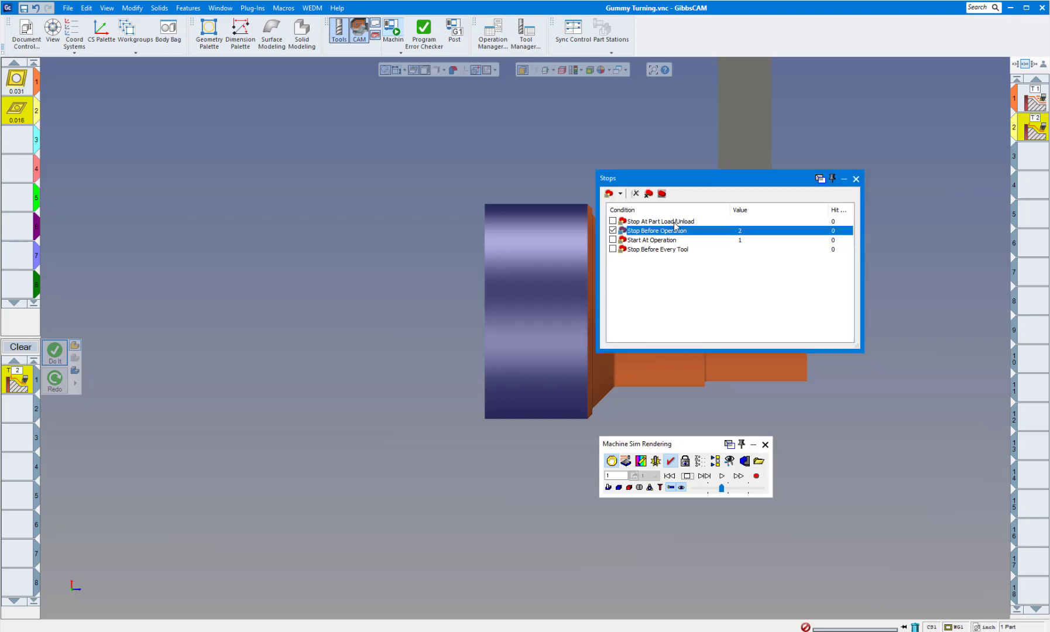
click(856, 179)
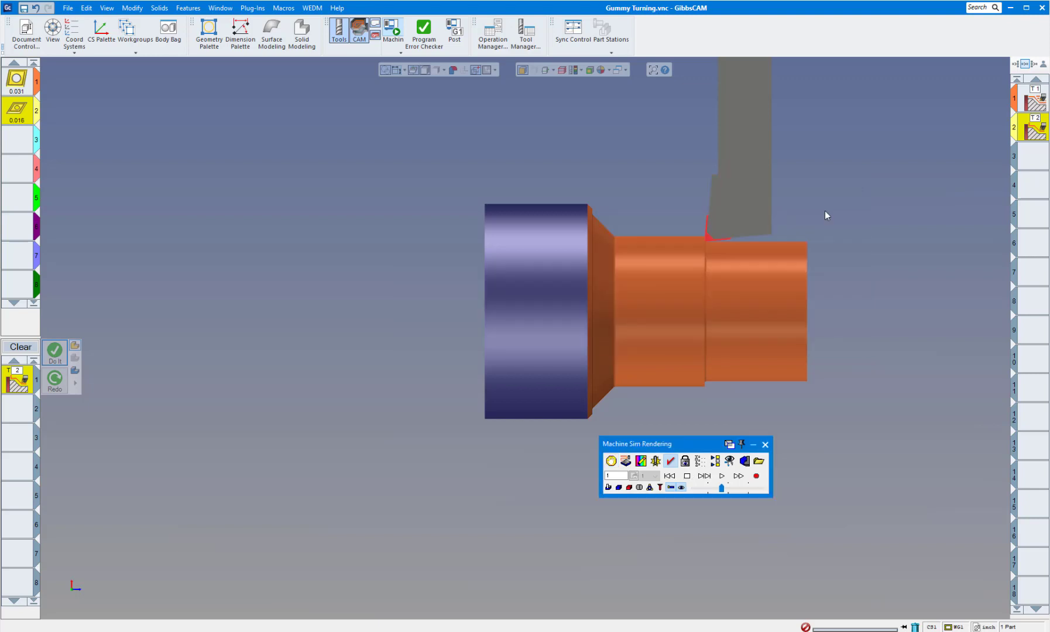
Rewind and replay the simulation at higher speed, resuming after the stop through the finishing pass.
click(671, 476)
click(722, 476)
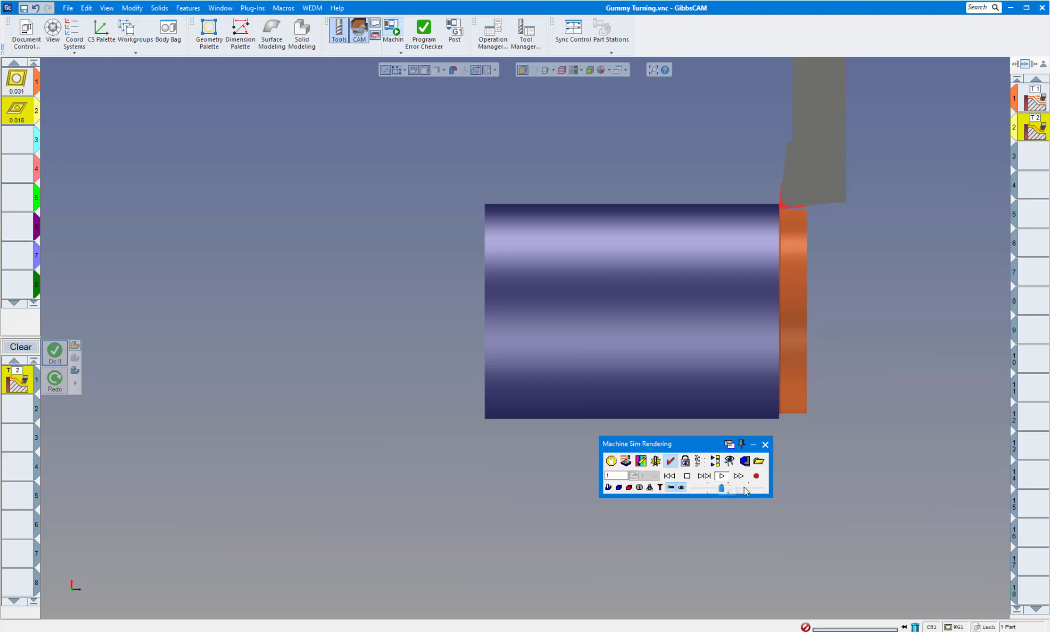
drag(721, 488, 762, 488)
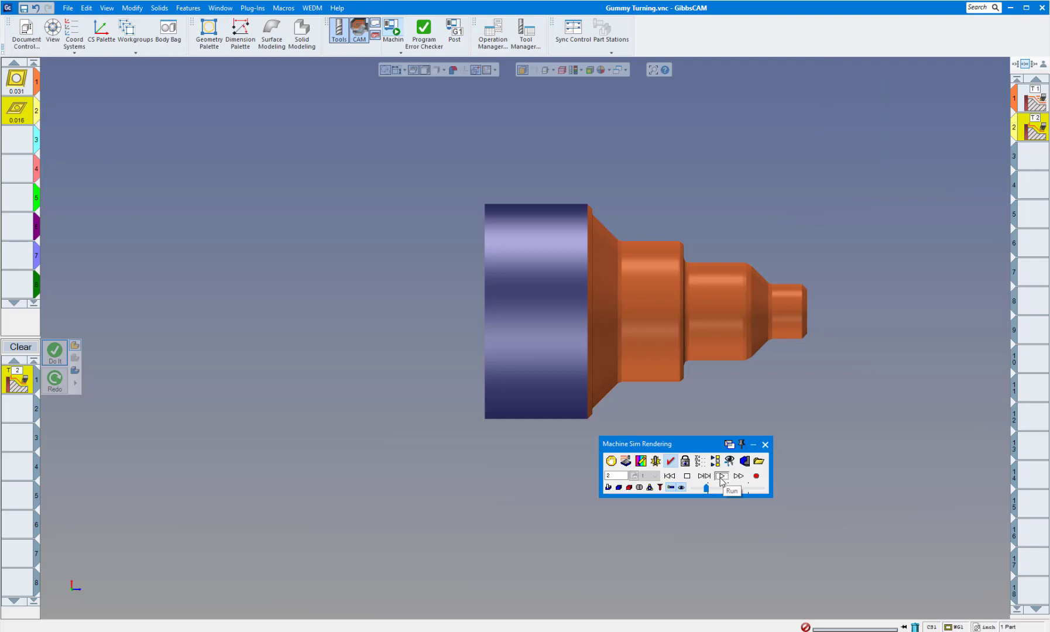
click(722, 476)
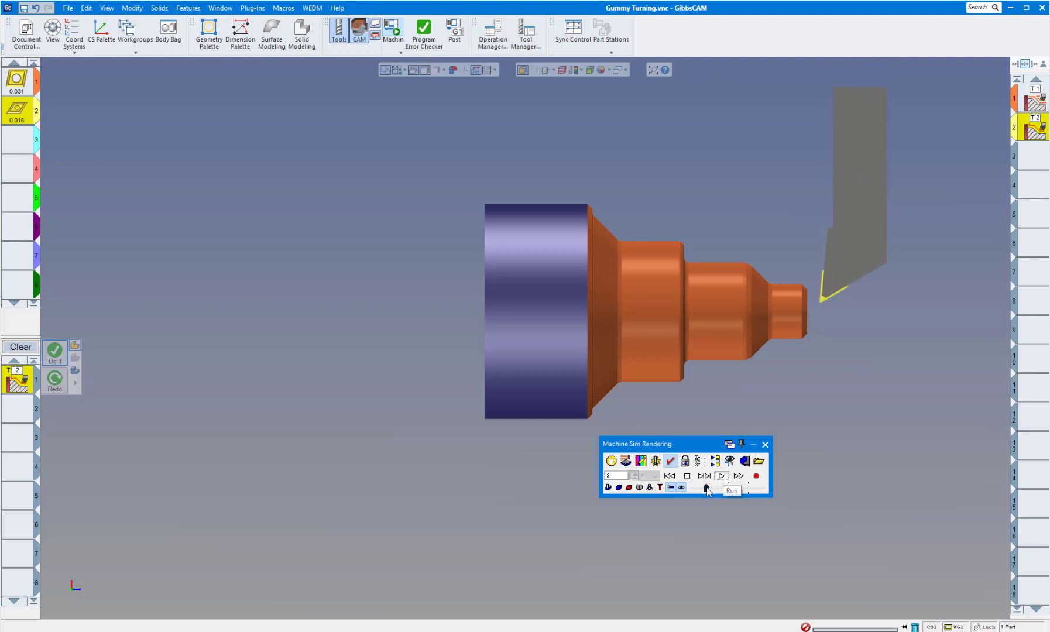
drag(707, 491, 720, 491)
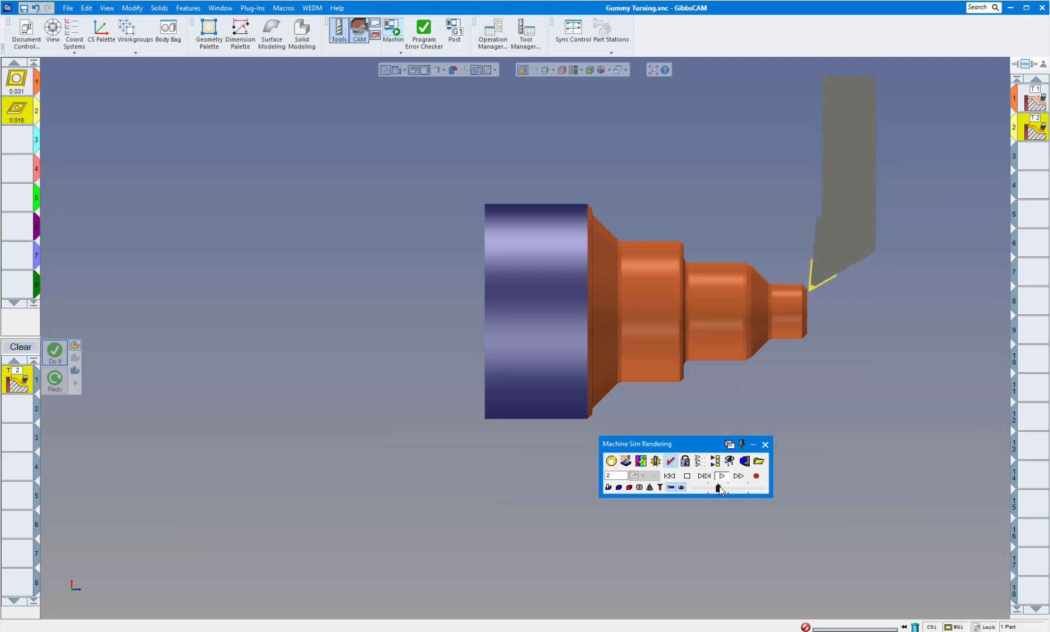
drag(719, 489, 728, 491)
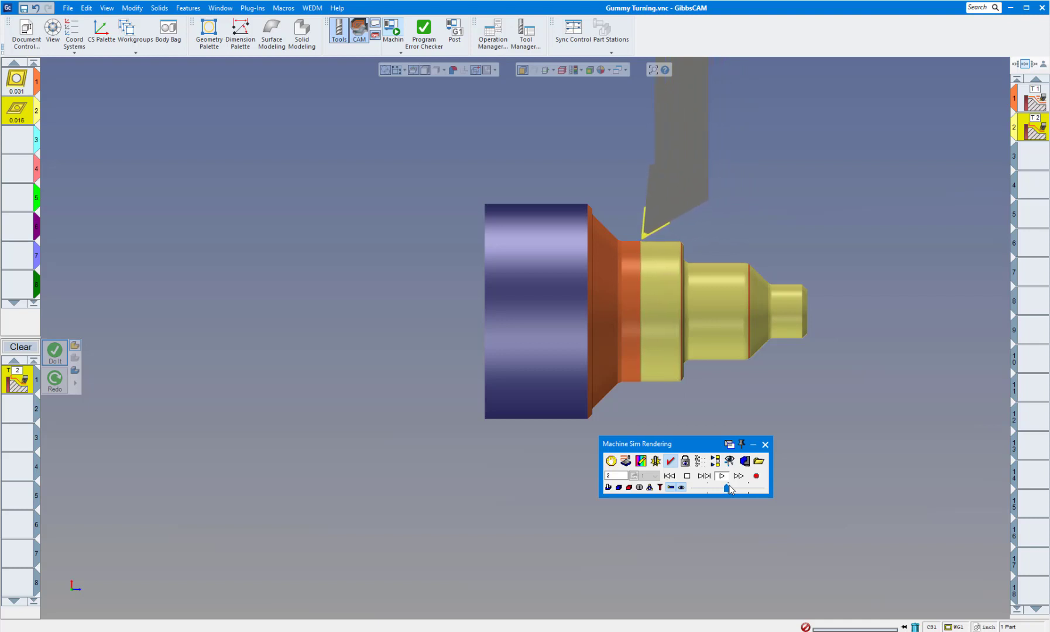
drag(730, 489, 737, 489)
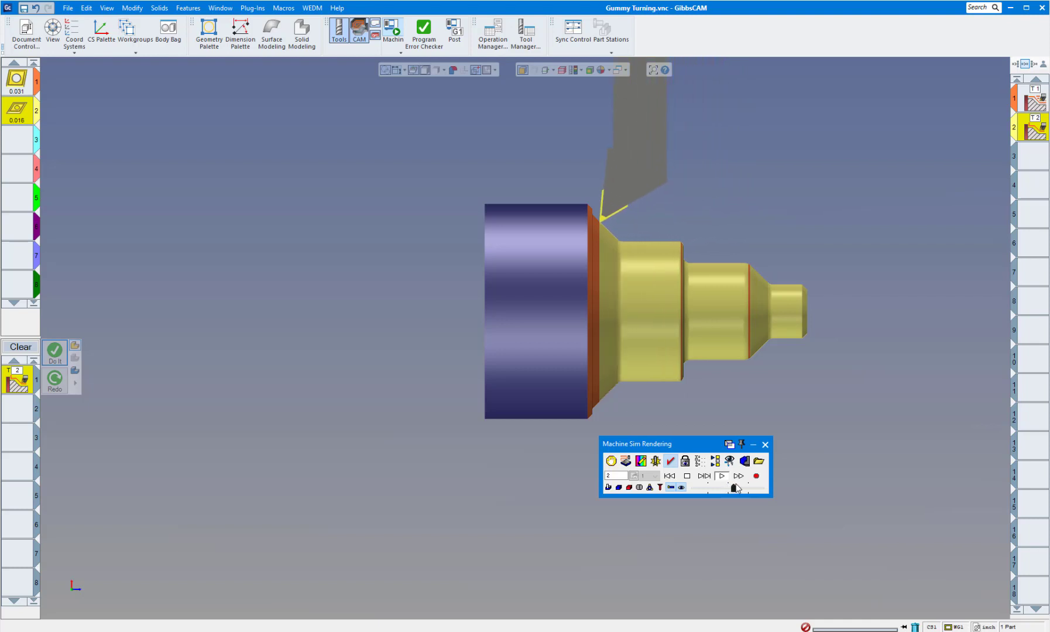
Close the Machine Sim Rendering panel to return to the wireframe toolpath view.
click(765, 446)
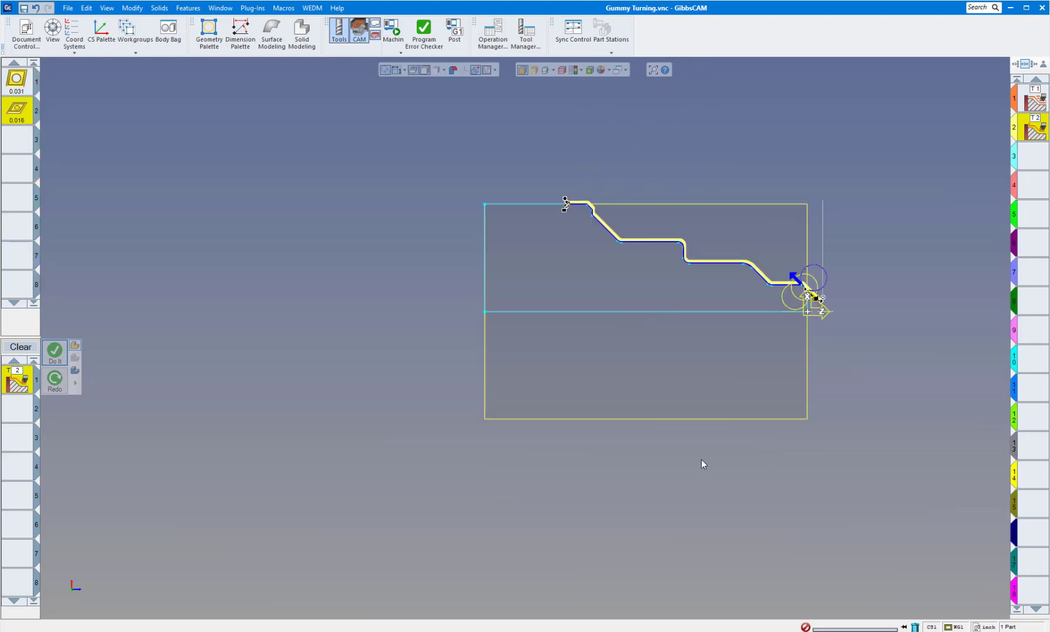